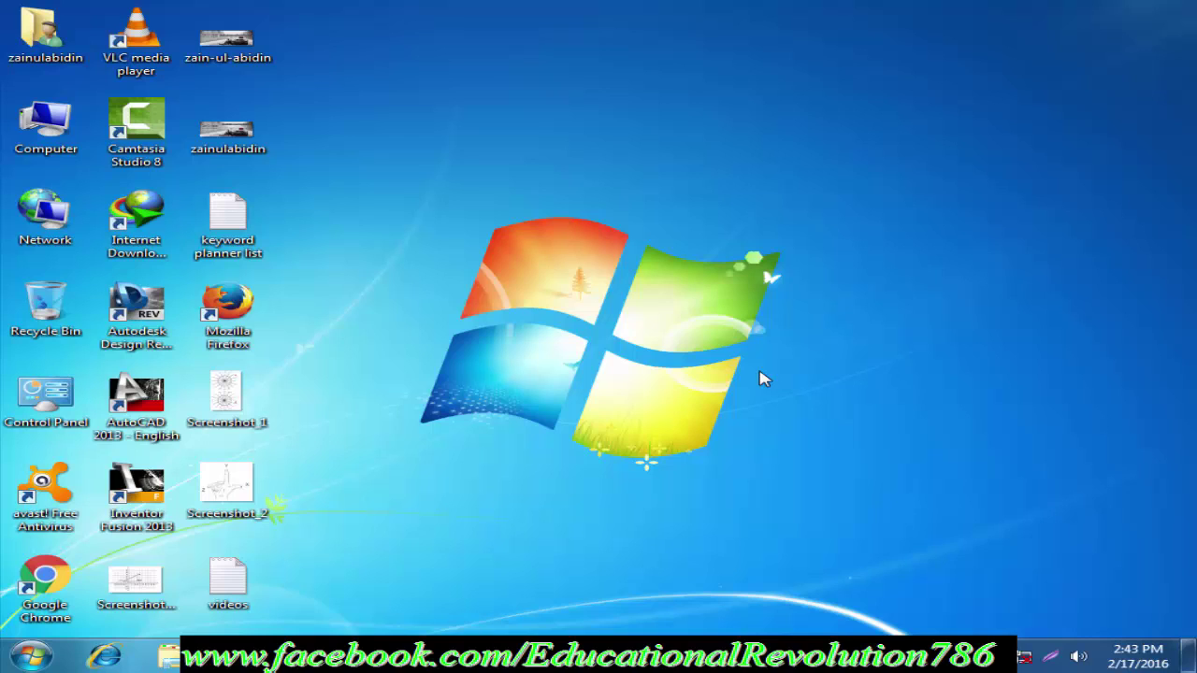
- Refresh the desktop, launch AutoCAD 2013 and close the Welcome screen to reach Drawing1.dwg
right_click(564, 281)
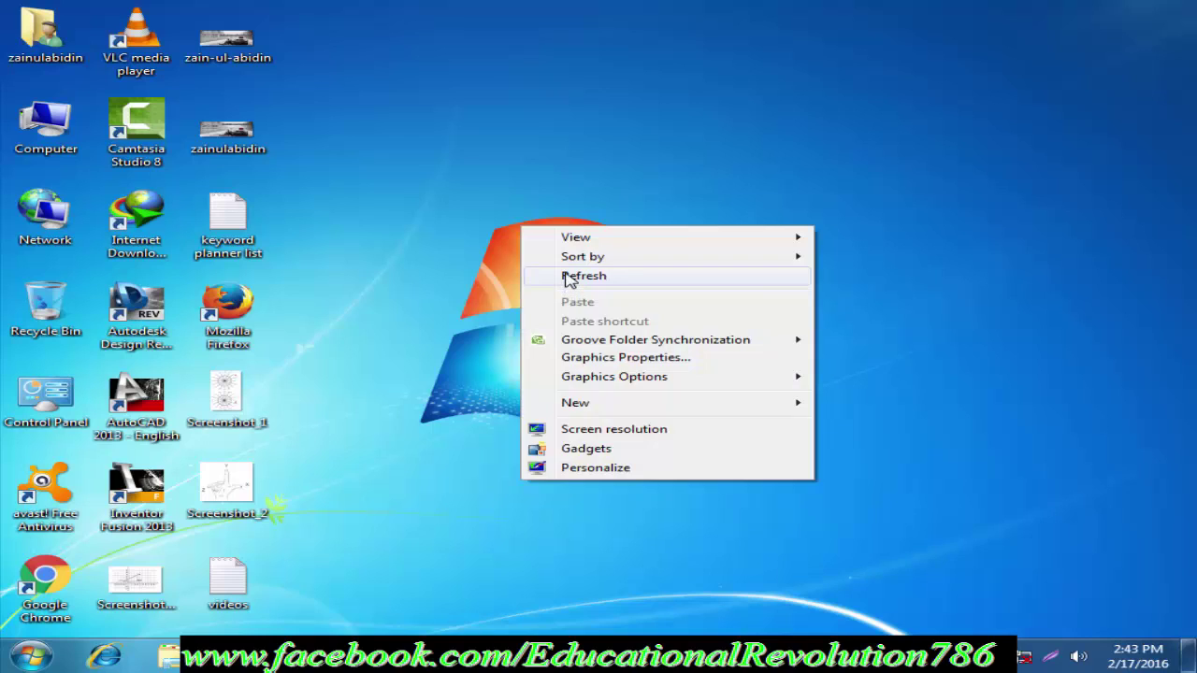
left_click(569, 277)
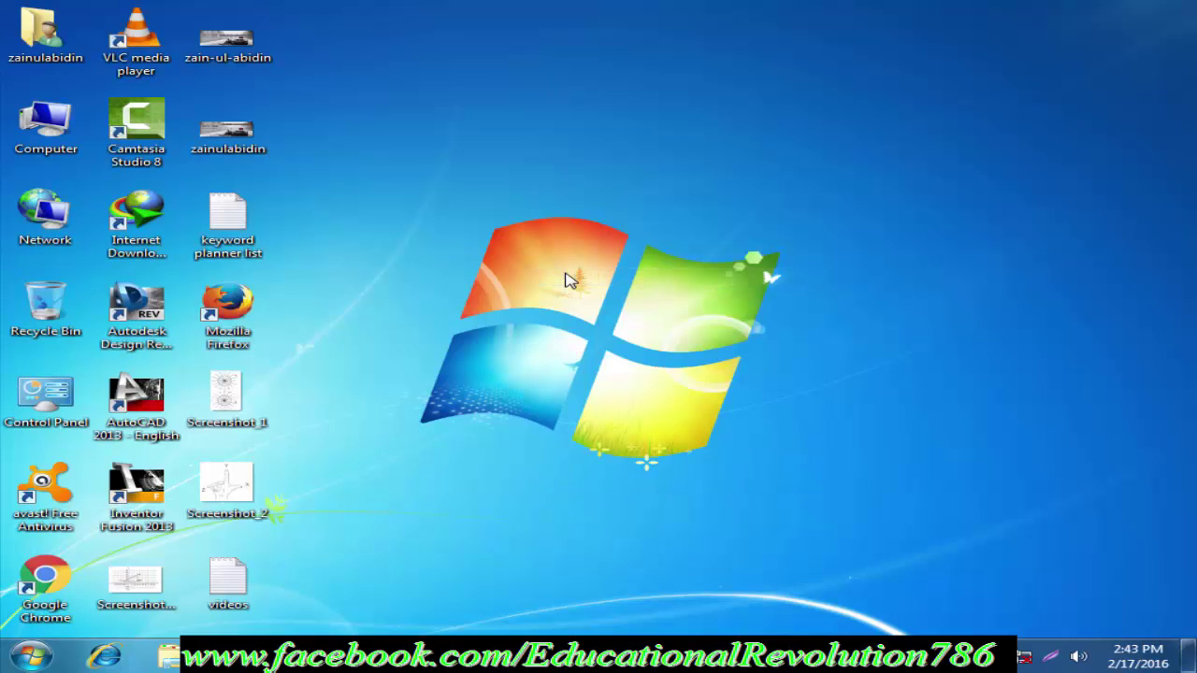
double_click(149, 416)
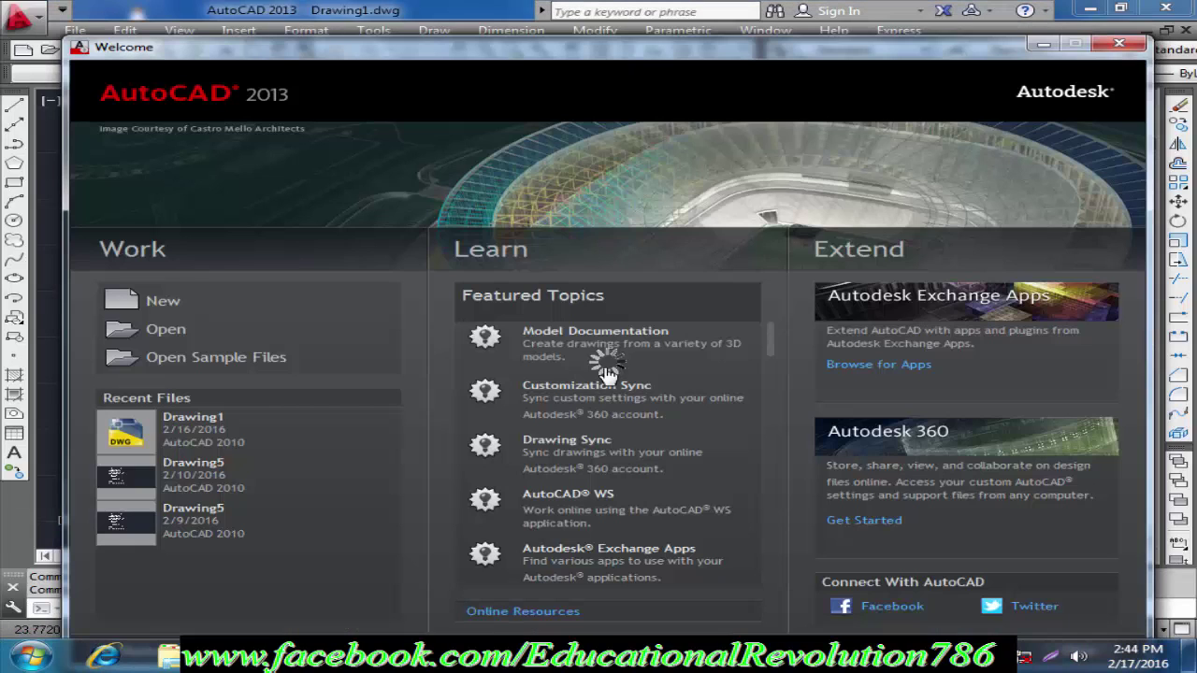
left_click(1119, 44)
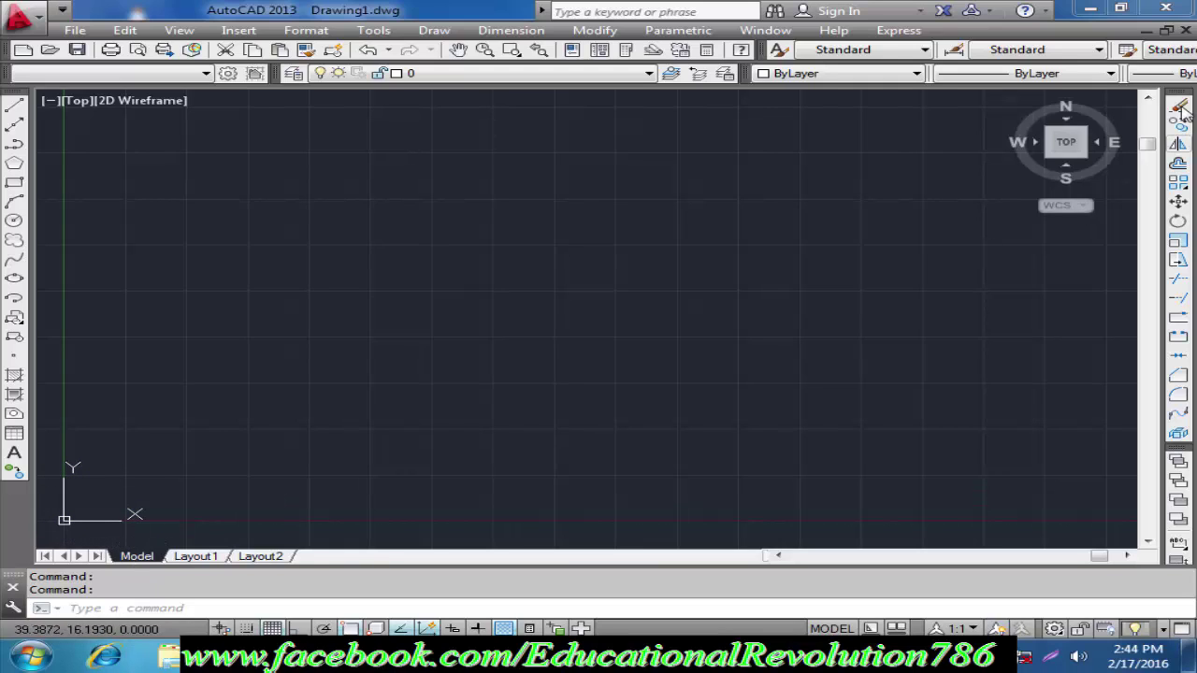
- Minimize AutoCAD, refresh the desktop and open Screenshot_21 zoomed in within Photo Viewer
left_click(1091, 8)
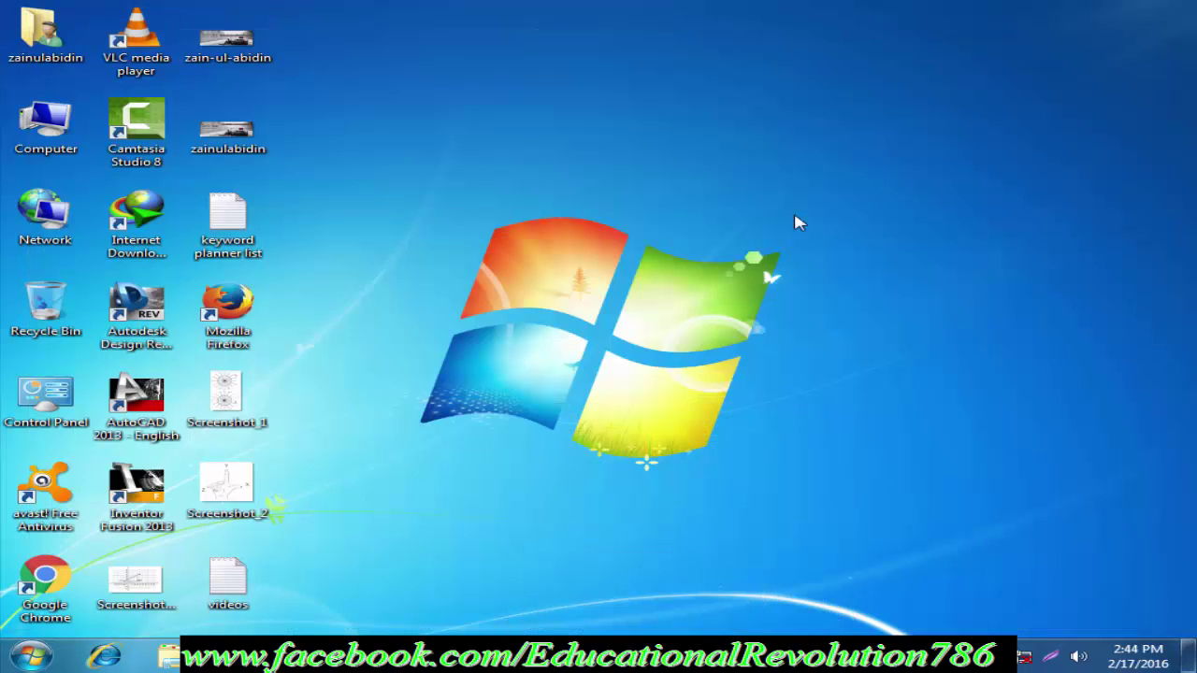
right_click(622, 252)
left_click(676, 308)
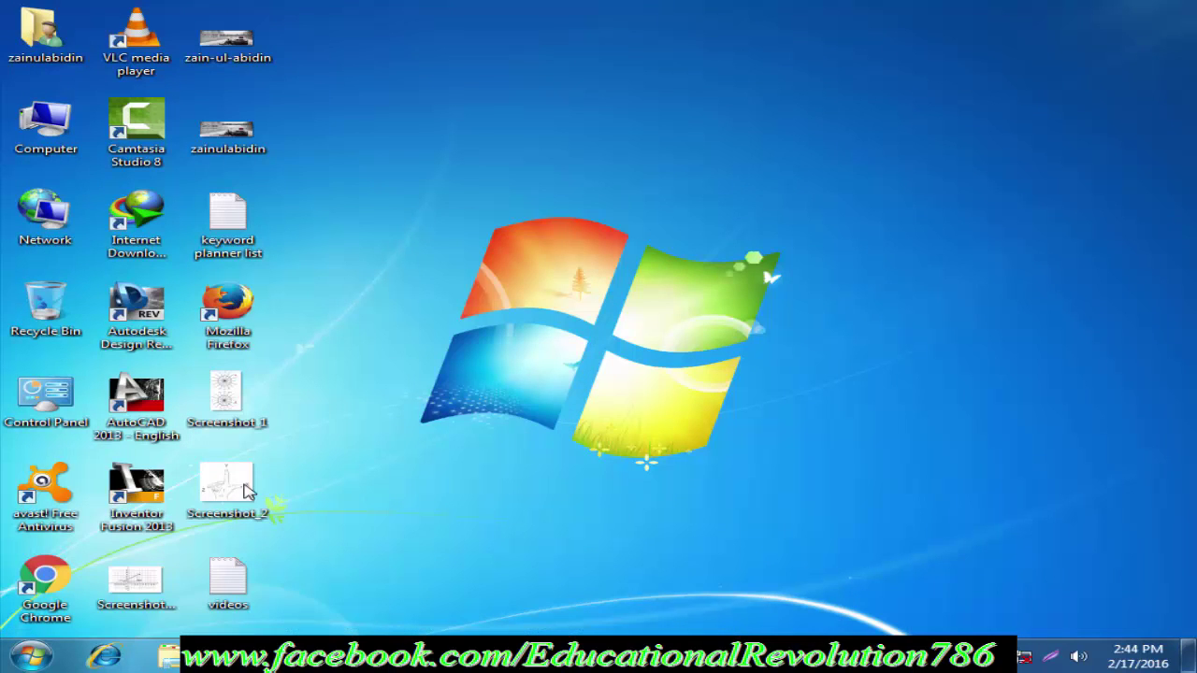
double_click(150, 585)
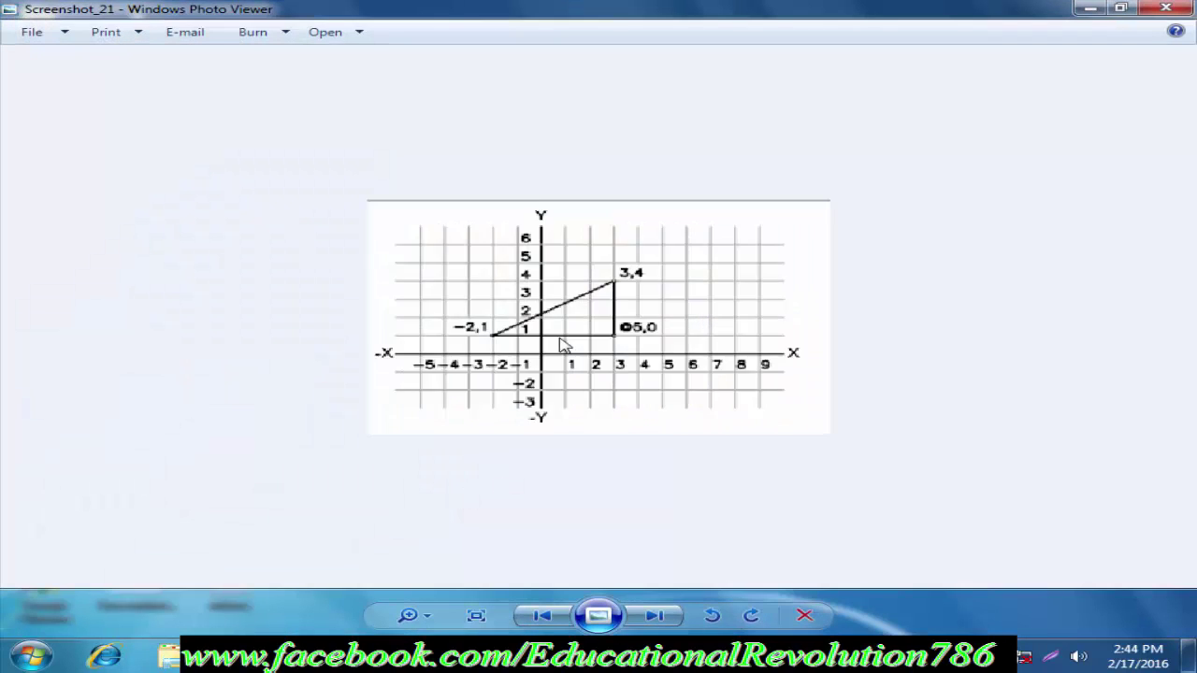
scroll(561, 344, "up", 2)
scroll(556, 343, "up", 1)
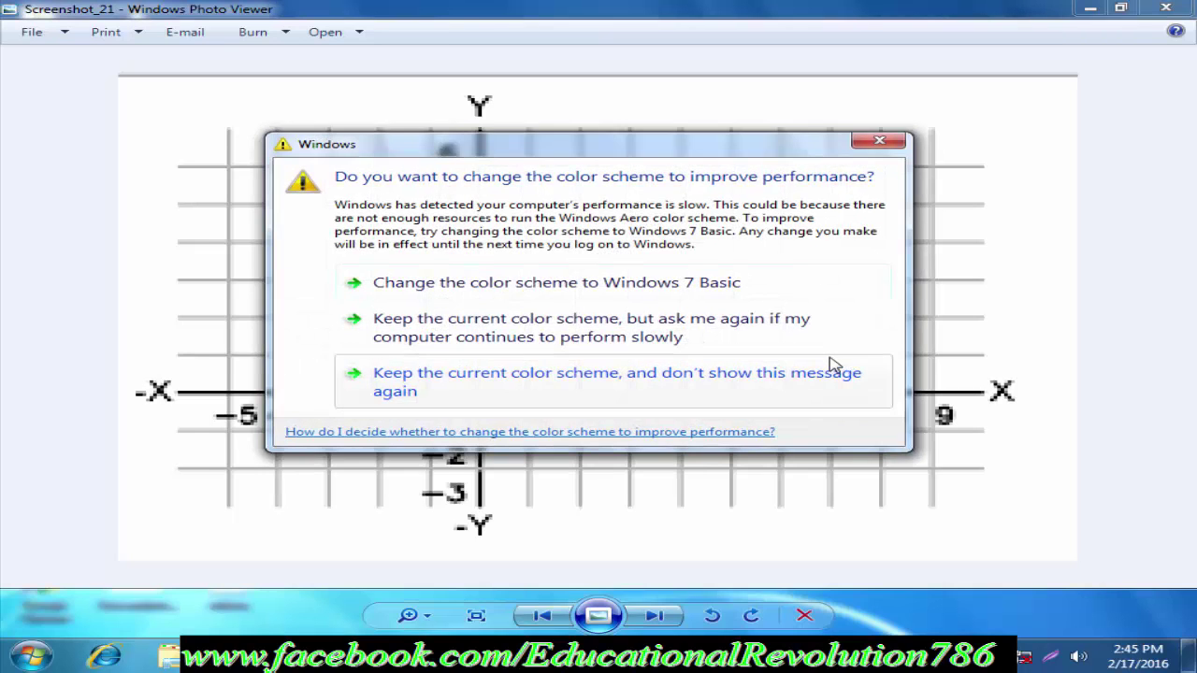
- Keep the current colour scheme and stop the warning from appearing again
left_click(831, 368)
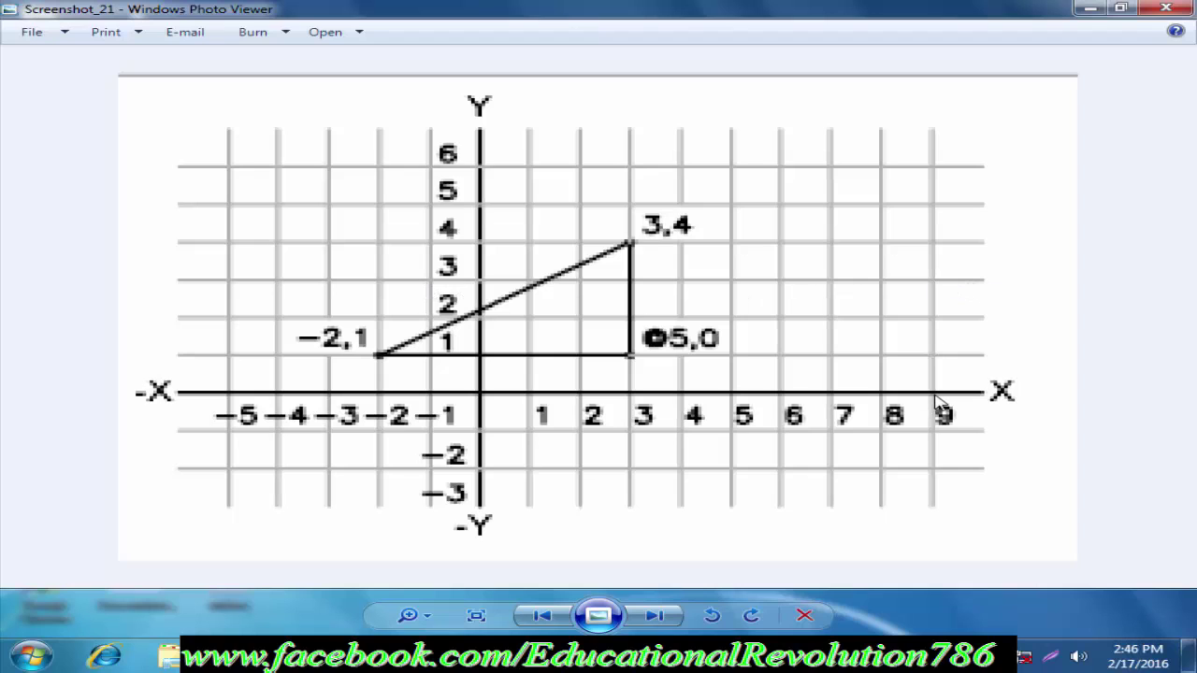
- Launch Notepad for the (x,y) and (6,5) notes, toggling it to compare with the triangle graph
key("super+r")
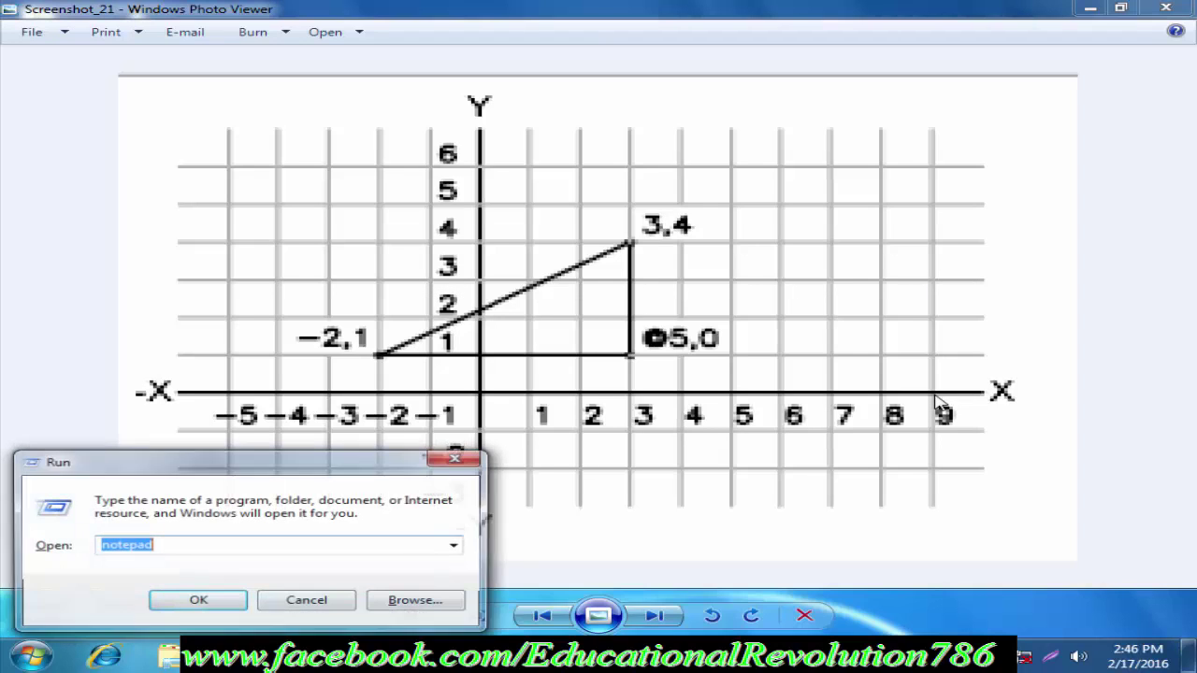
key("Return")
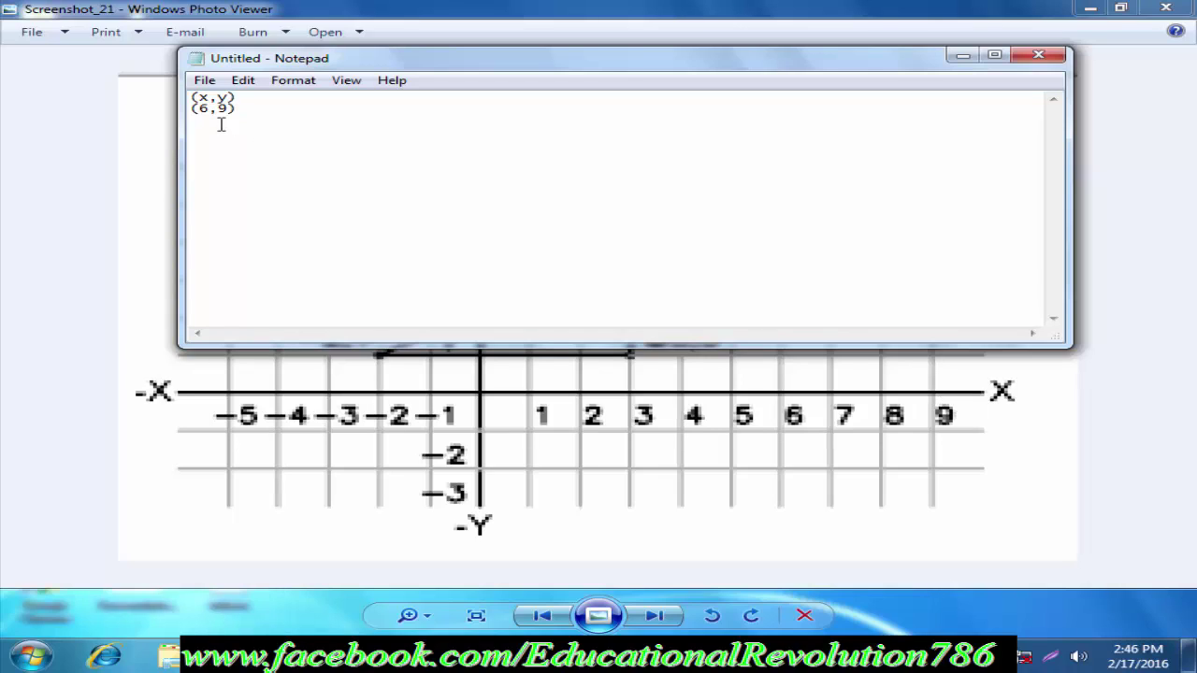
left_click(961, 54)
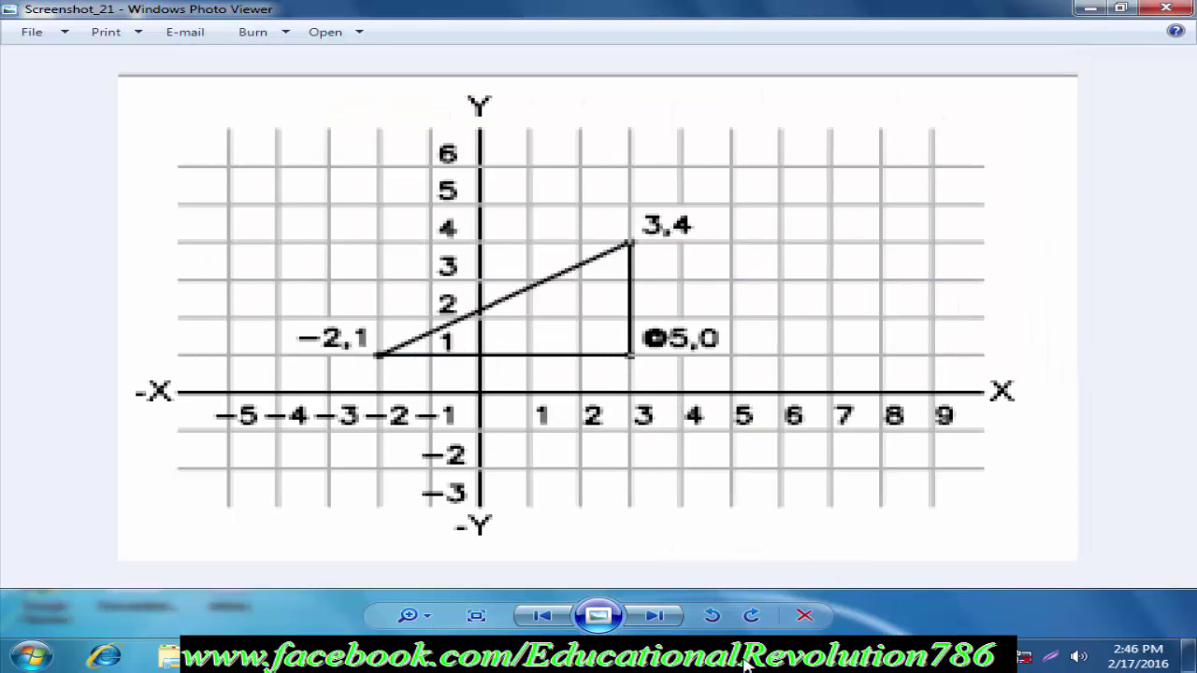
left_click(749, 662)
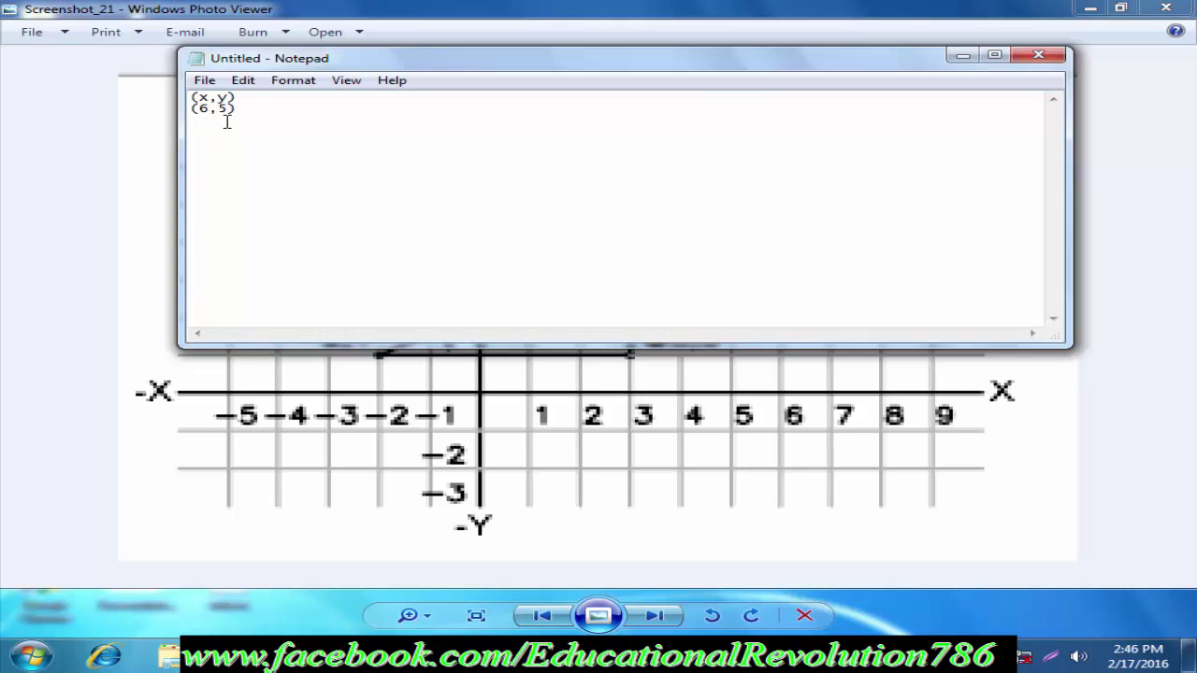
left_click(963, 54)
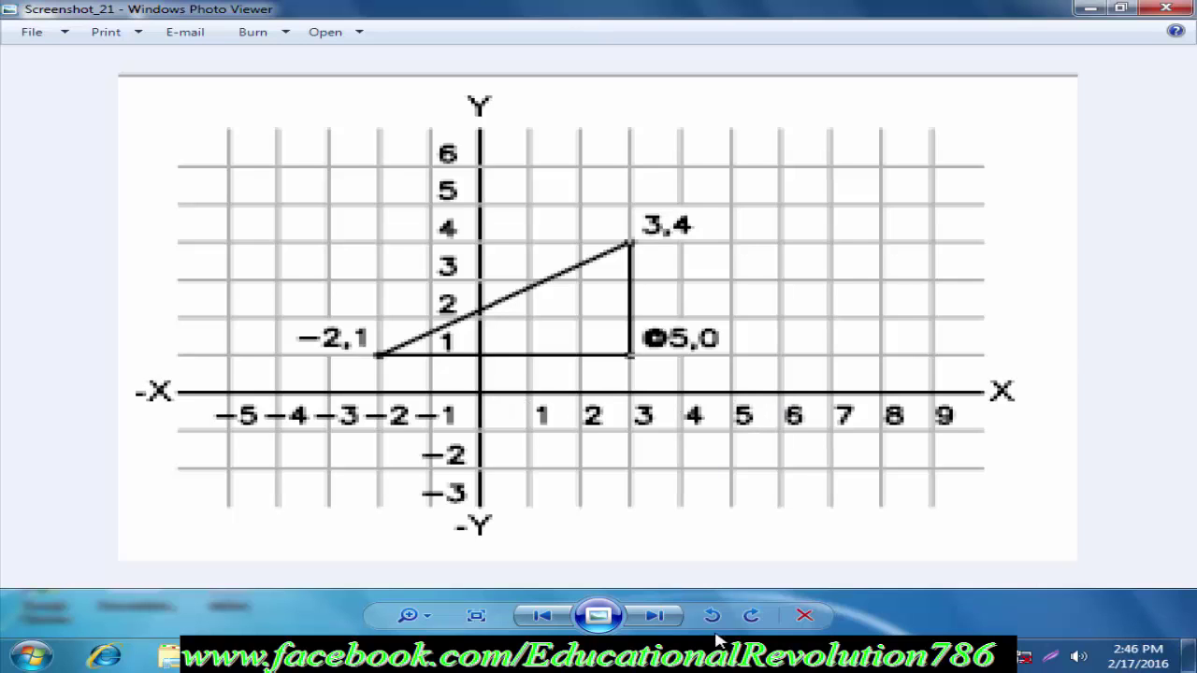
key("alt+Tab")
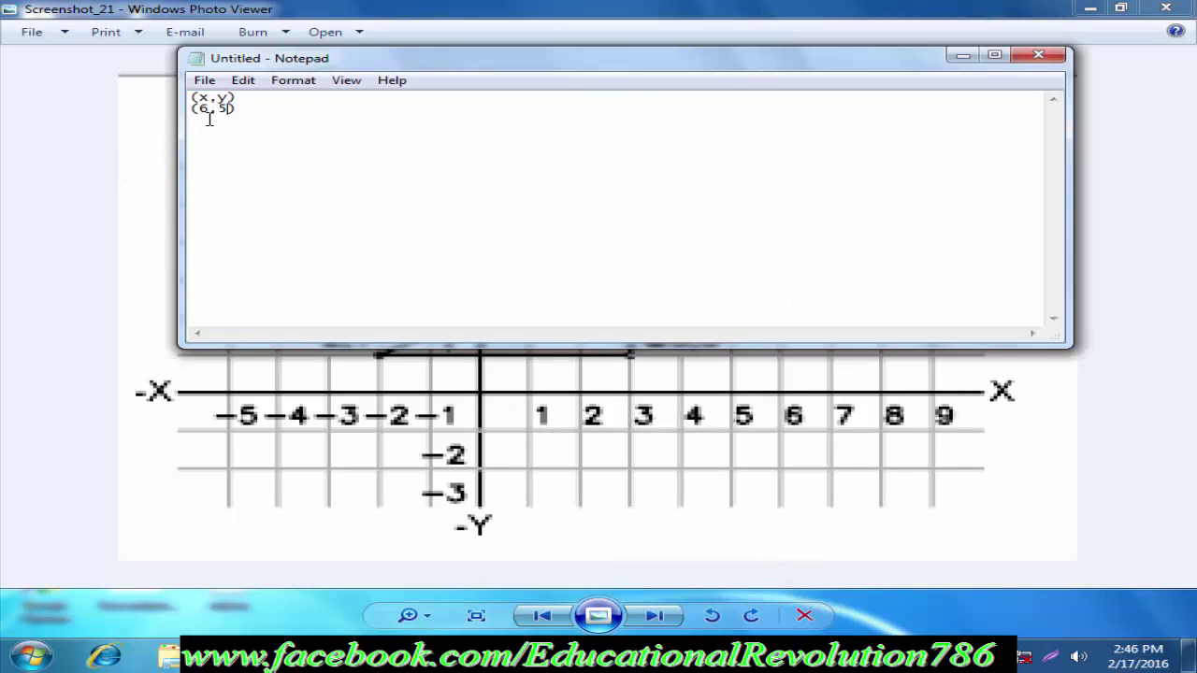
left_click(962, 55)
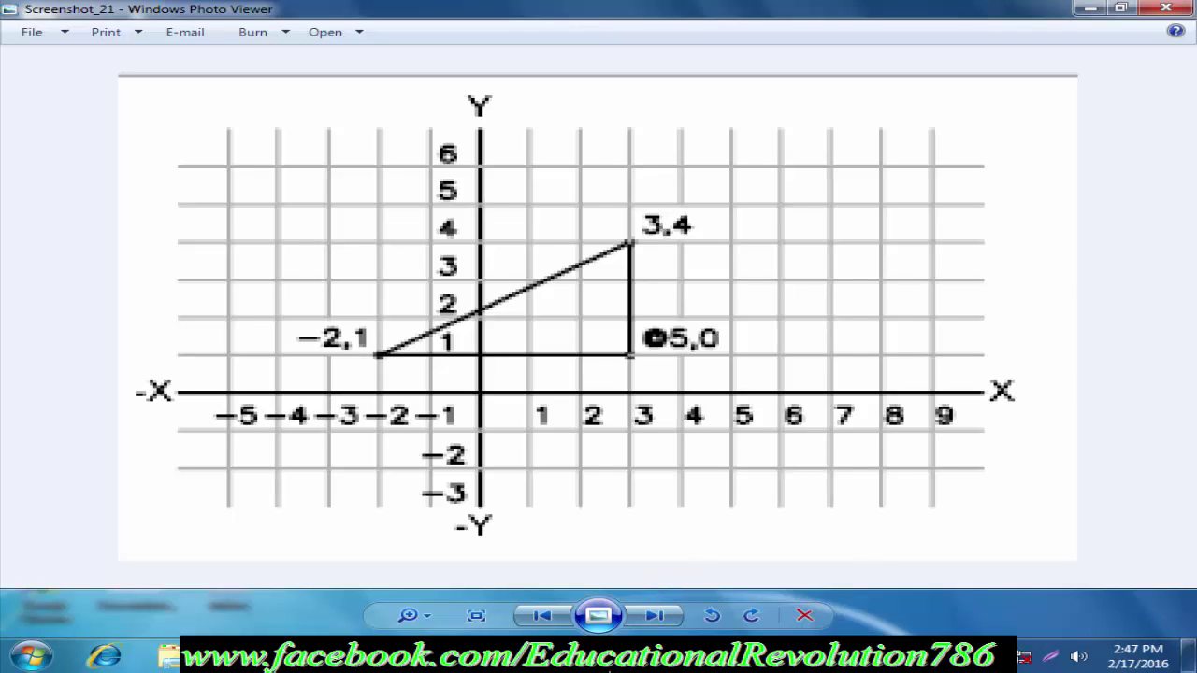
- Back in AutoCAD, start a line with L and fix its first point at 4,9
left_click(615, 659)
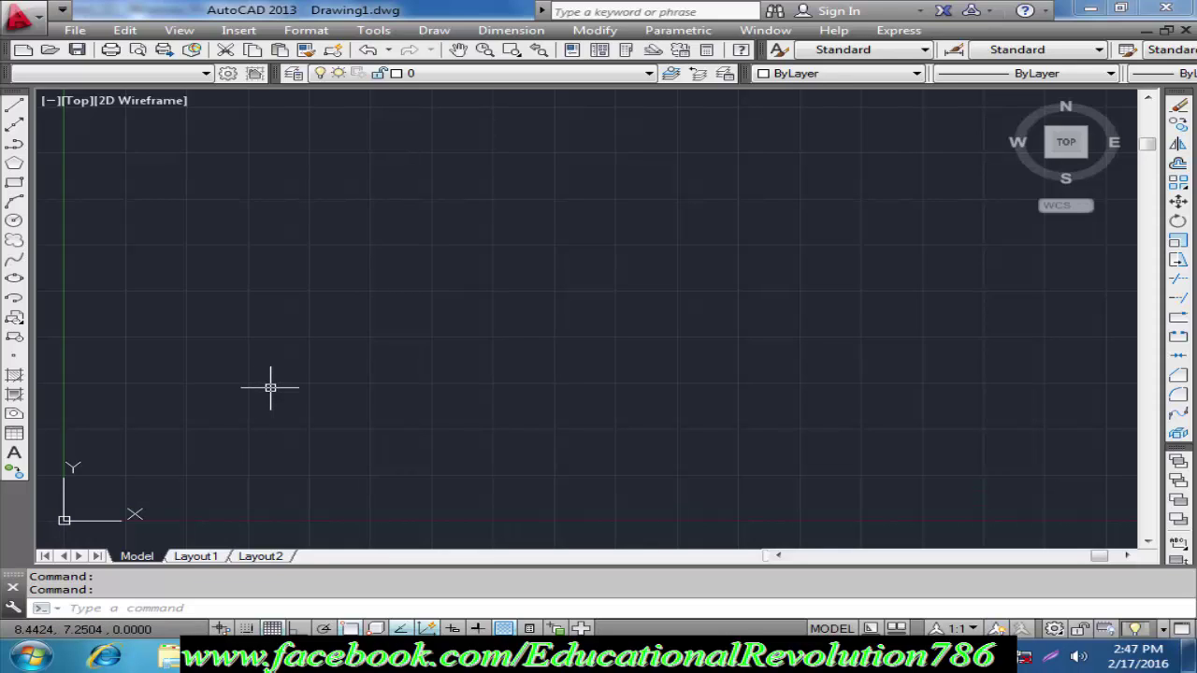
type("L")
key("Return")
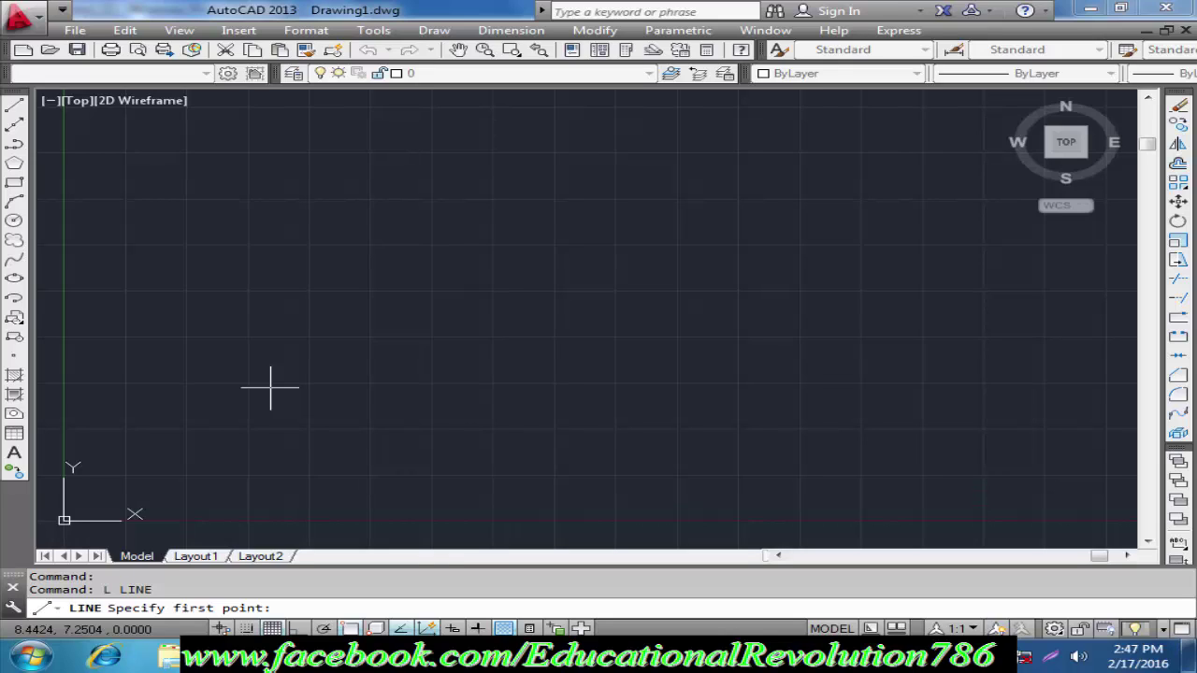
type("4,")
type("9")
key("Return")
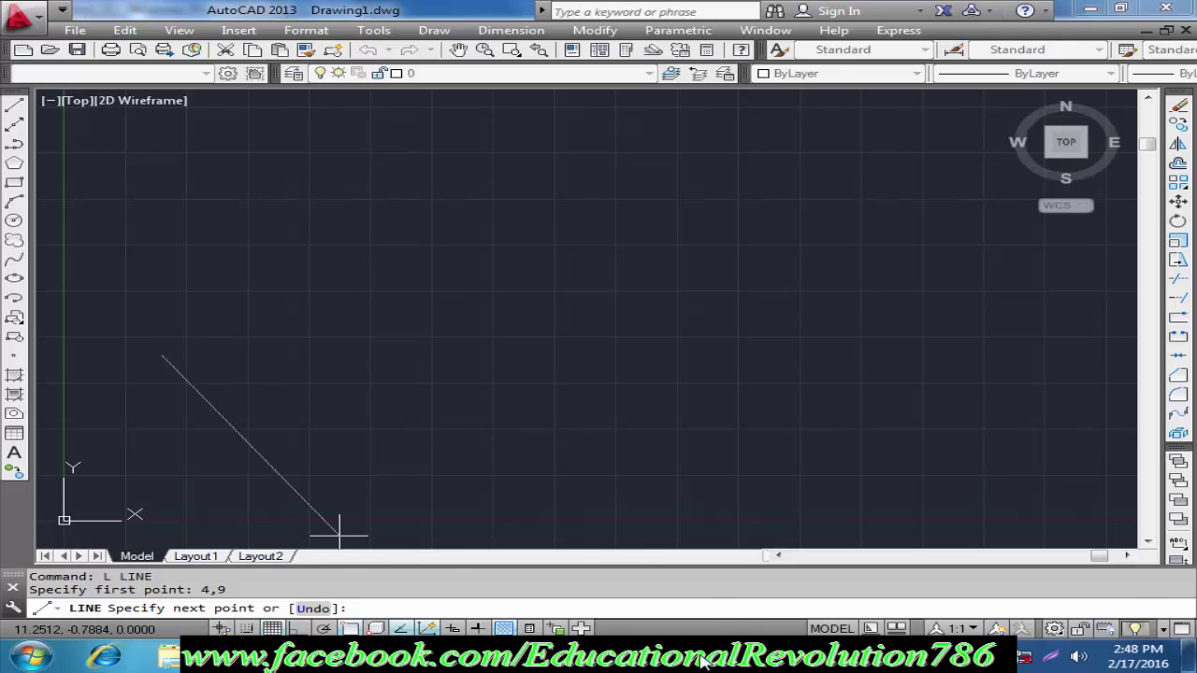
- Close the triangle graph, minimize AutoCAD, refresh the desktop and open Screenshot_1's angle diagram
left_click(729, 659)
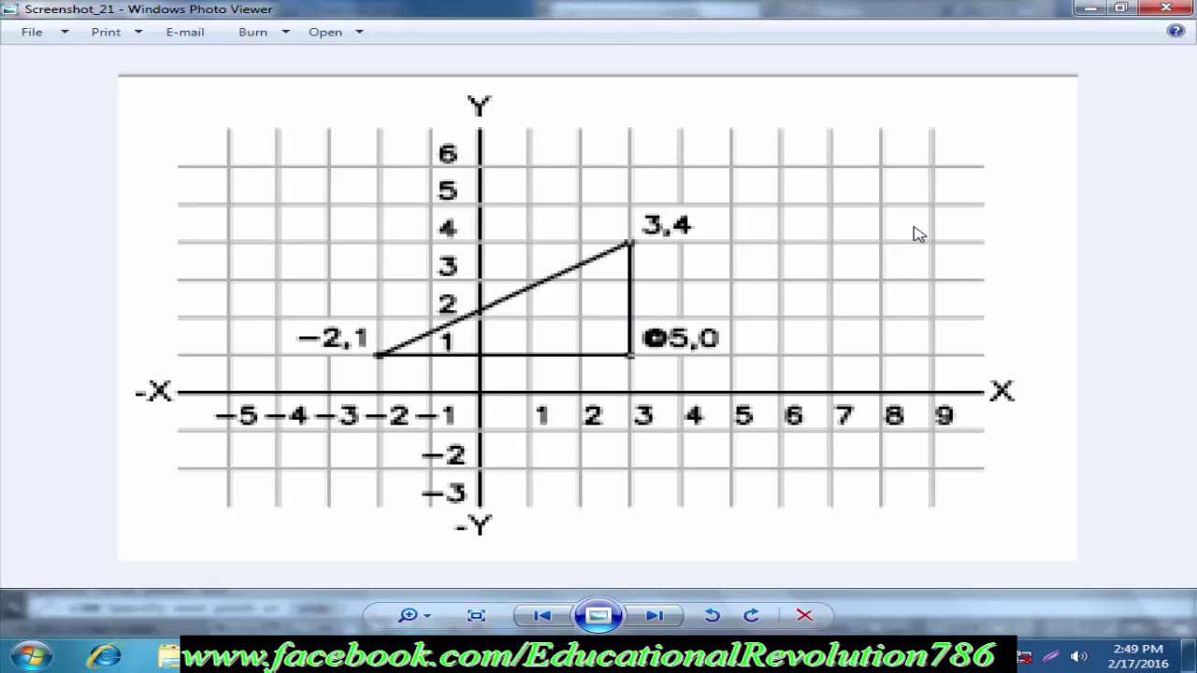
left_click(1165, 9)
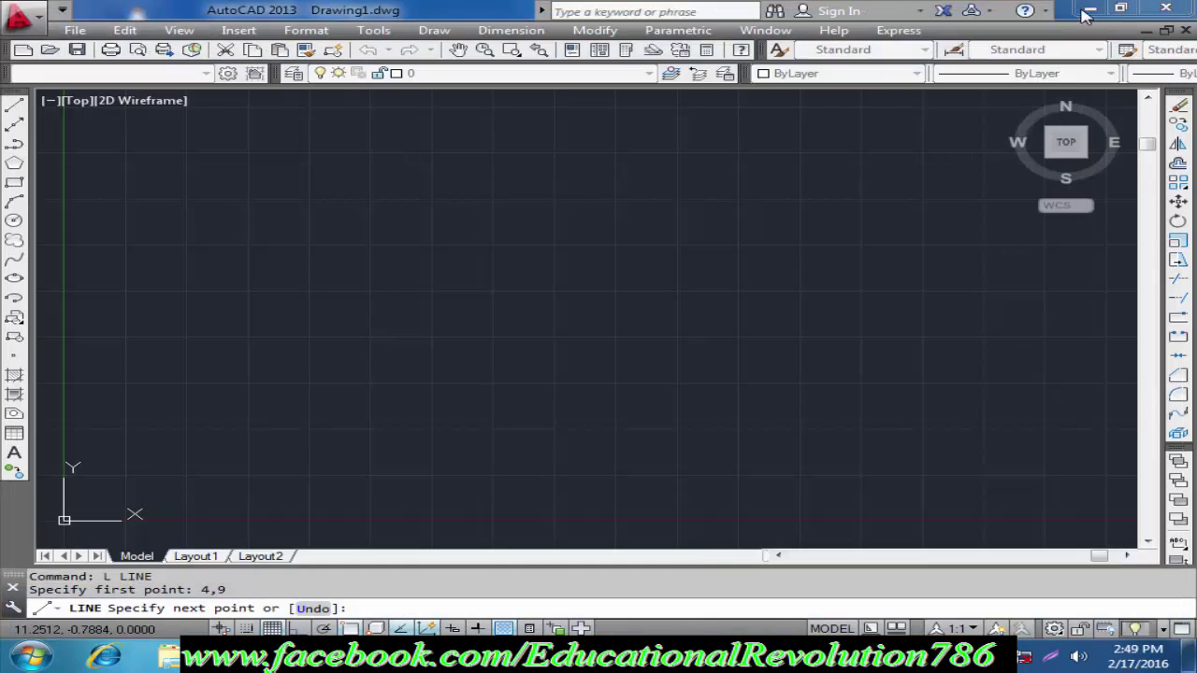
left_click(1076, 9)
right_click(492, 116)
left_click(539, 164)
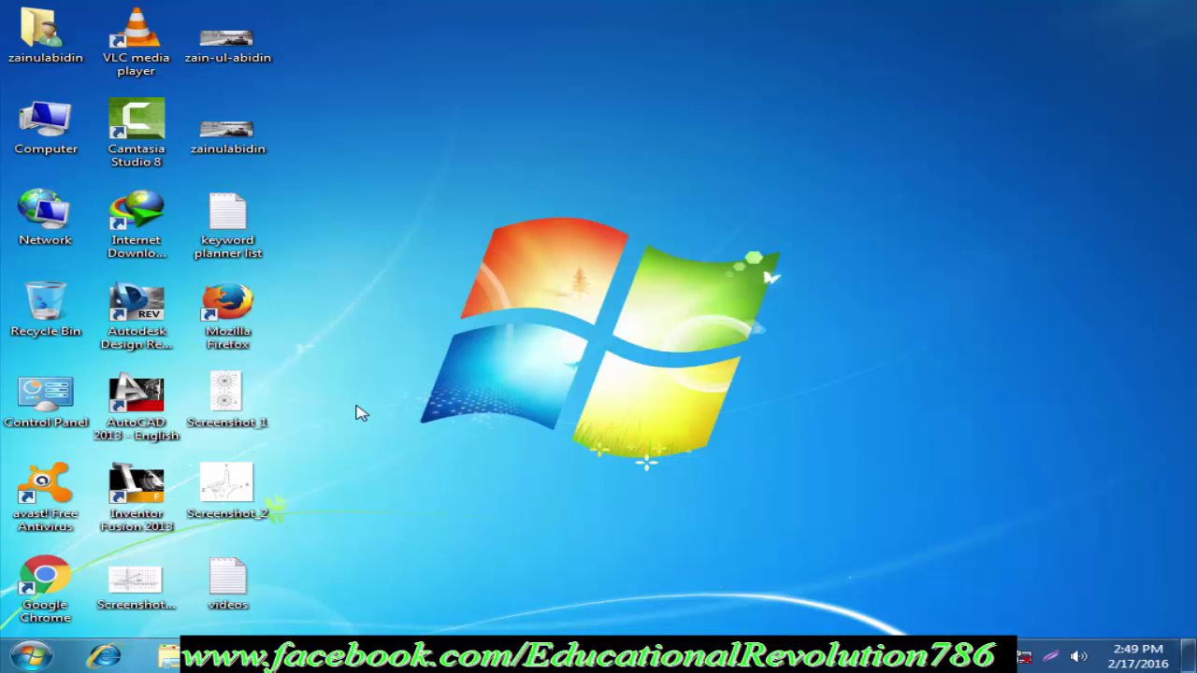
double_click(226, 404)
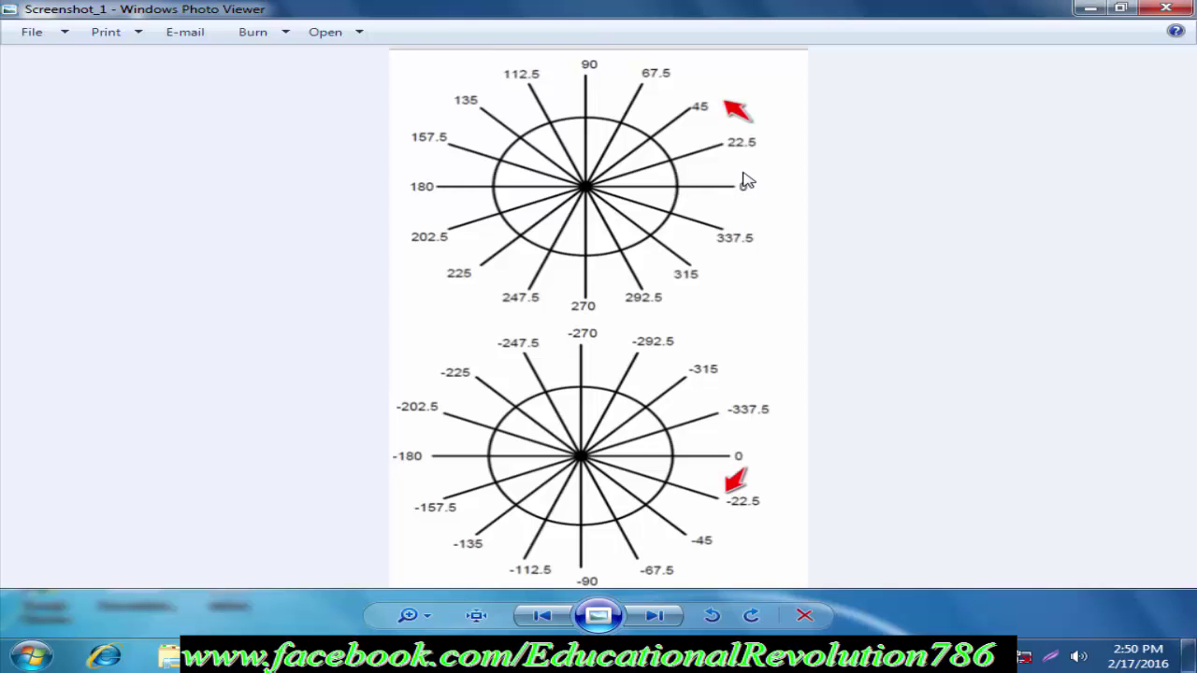
- Zoom and pan the polar-angle chart until labels 0 through 337.5, including 90 at top, are readable
scroll(758, 203, "up", 2)
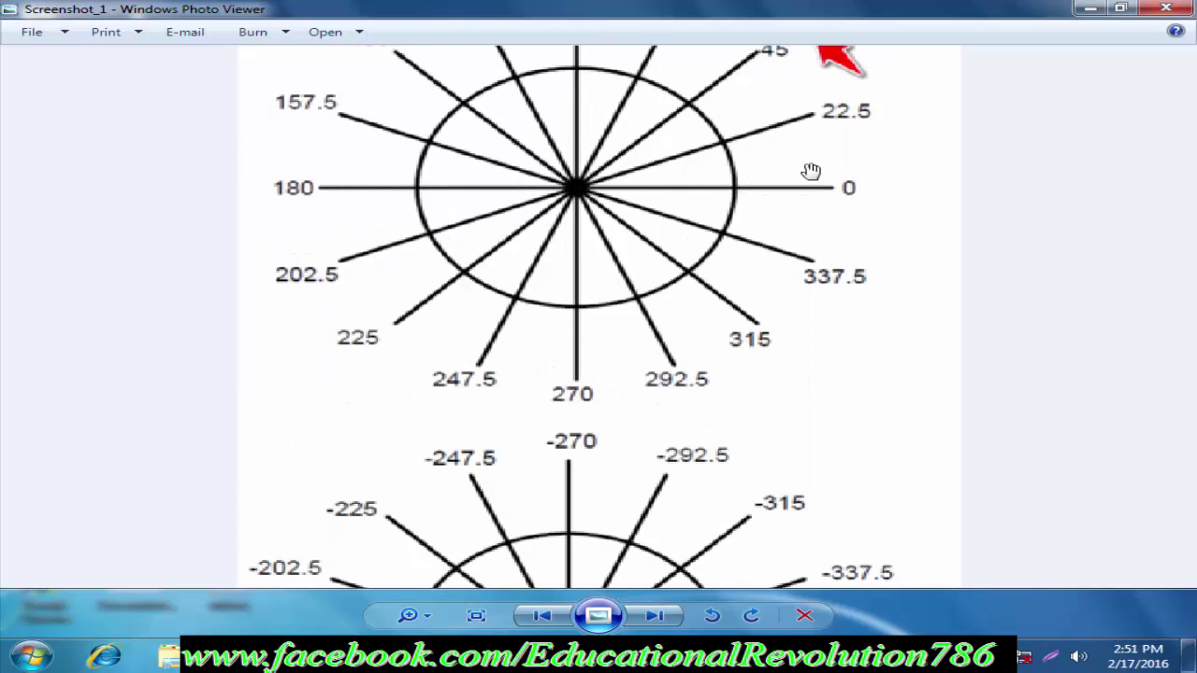
left_click_drag(813, 174, 780, 277)
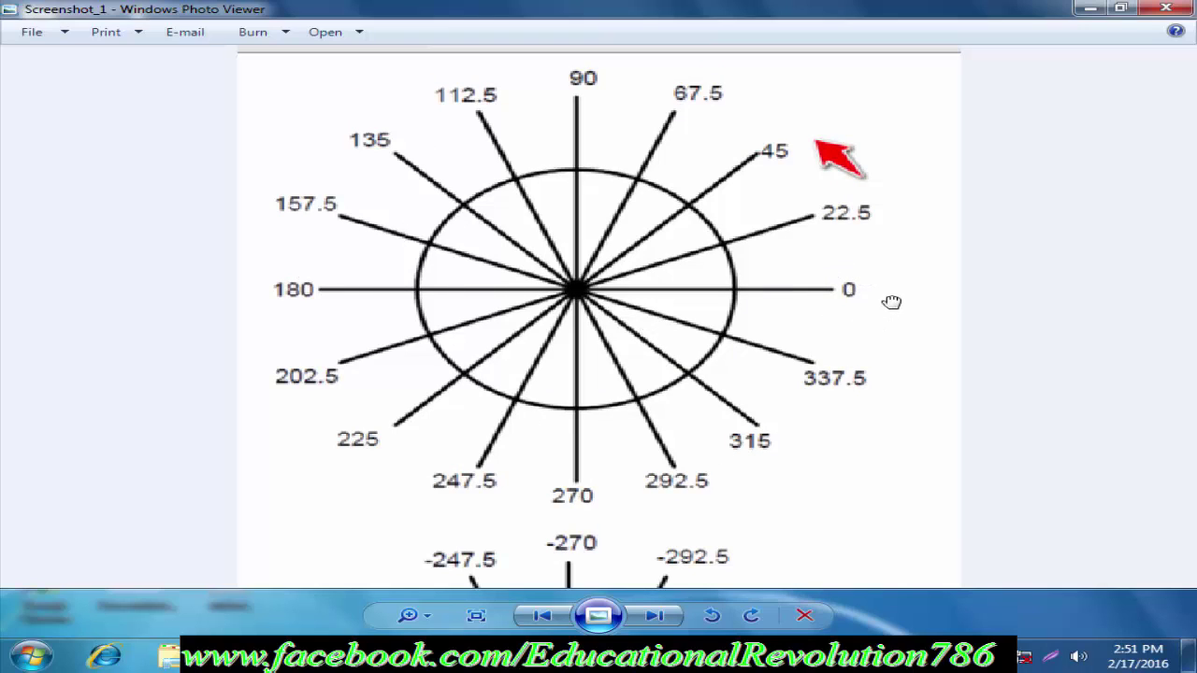
left_click_drag(876, 281, 869, 272)
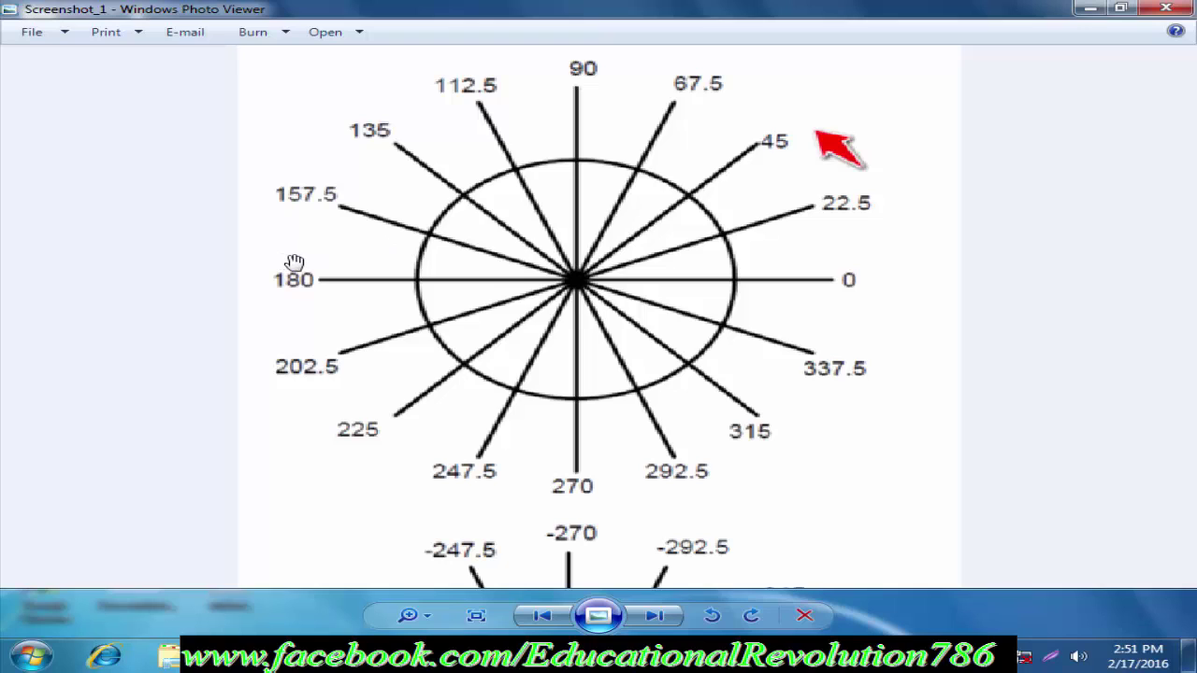
mouse_move(293, 259)
left_mouse_down()
mouse_move(261, 267)
mouse_move(294, 320)
left_mouse_up()
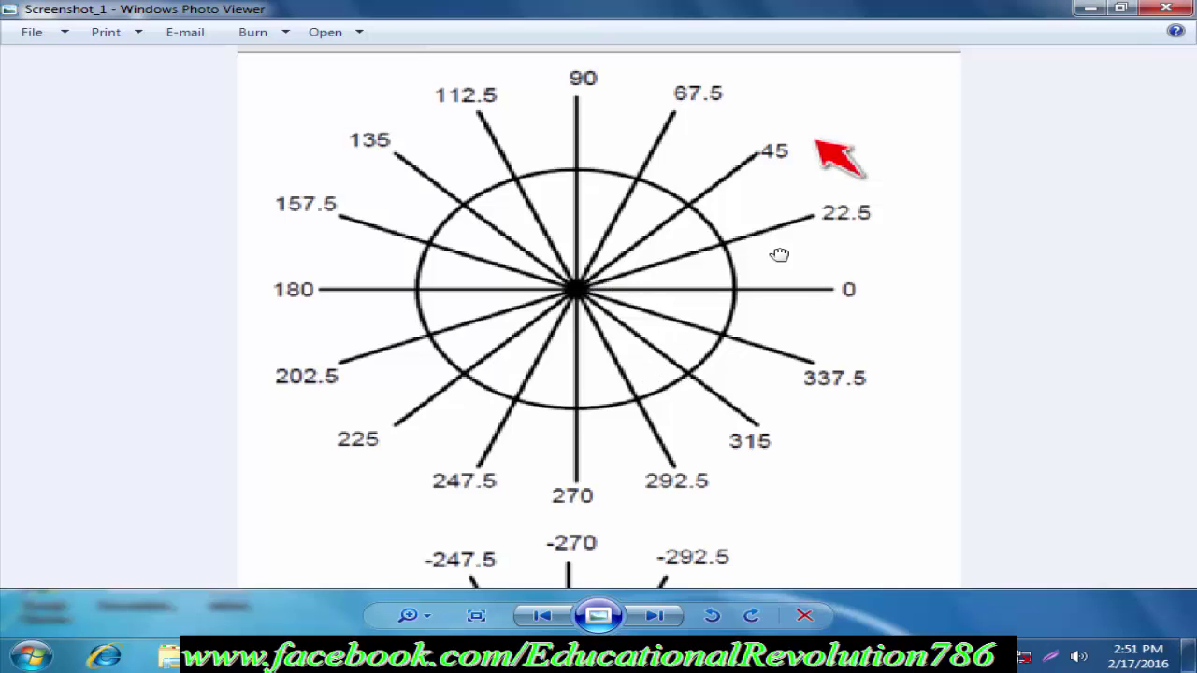
left_click_drag(779, 255, 837, 203)
scroll(620, 230, "up", 1)
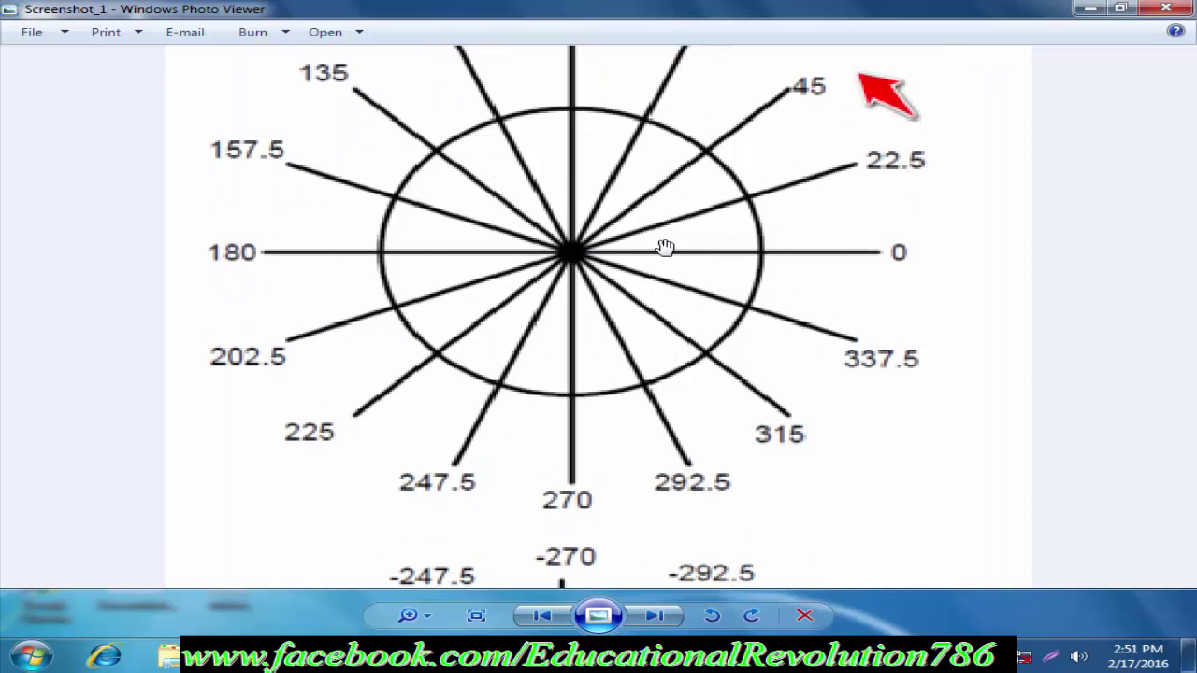
left_click_drag(665, 248, 655, 368)
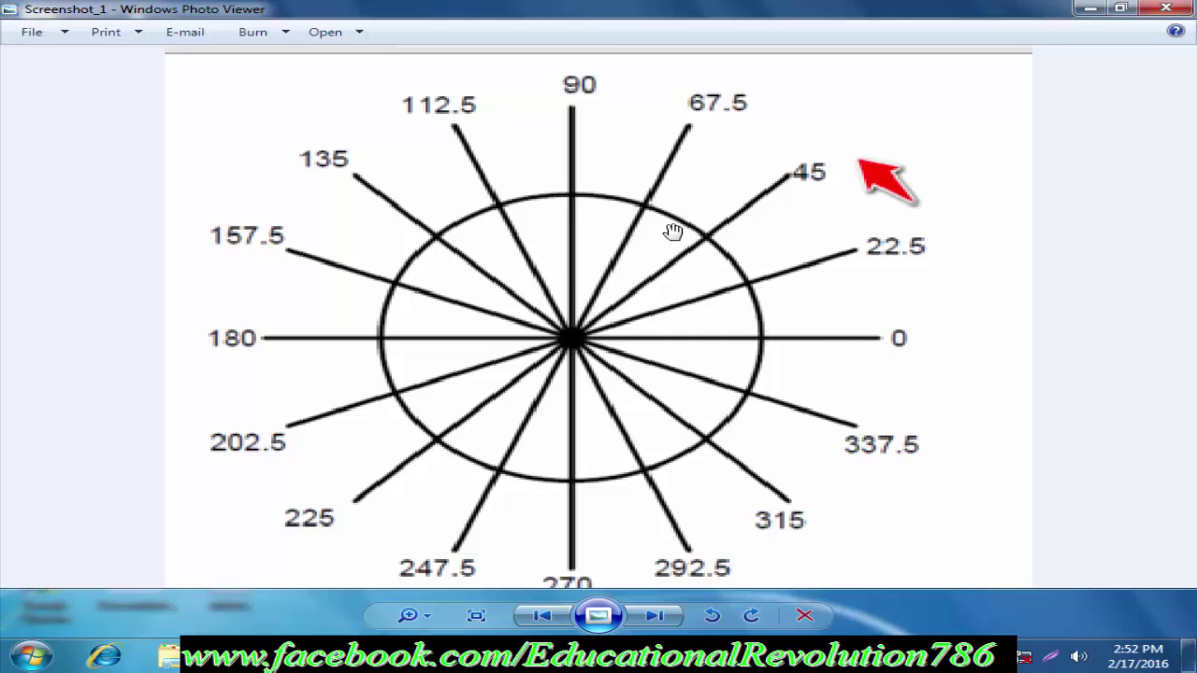
left_click_drag(689, 262, 694, 249)
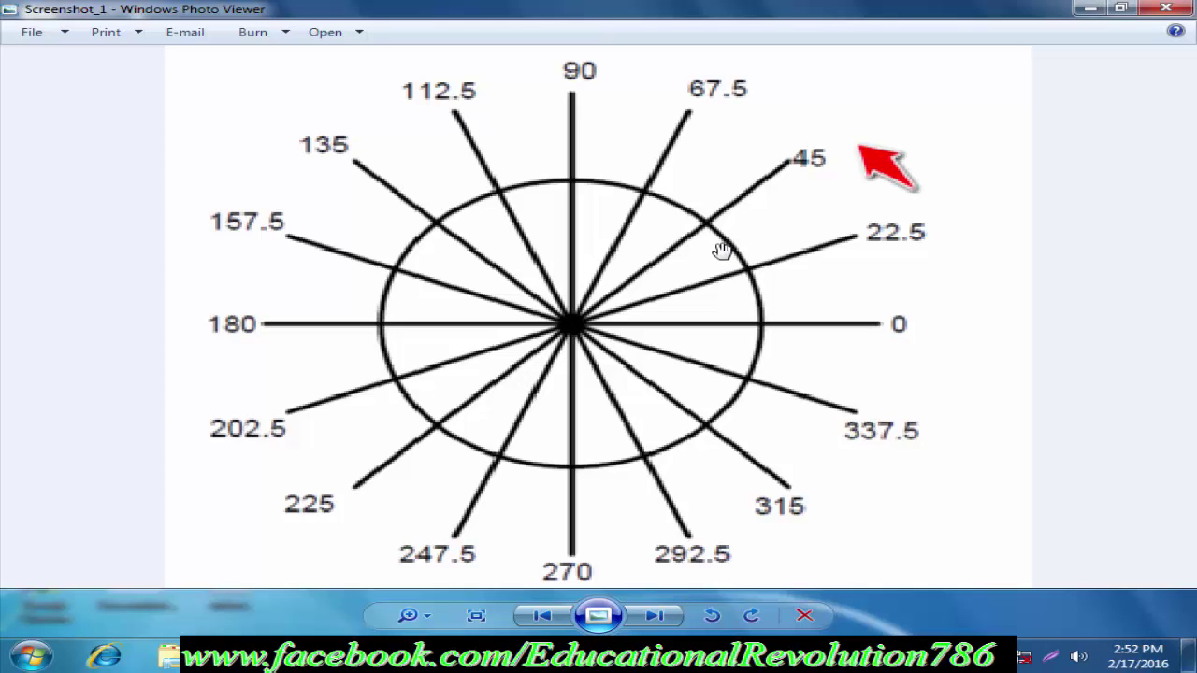
- Minimize the angle chart and reopen Screenshot_21, the coordinate-grid triangle image
left_click(1082, 9)
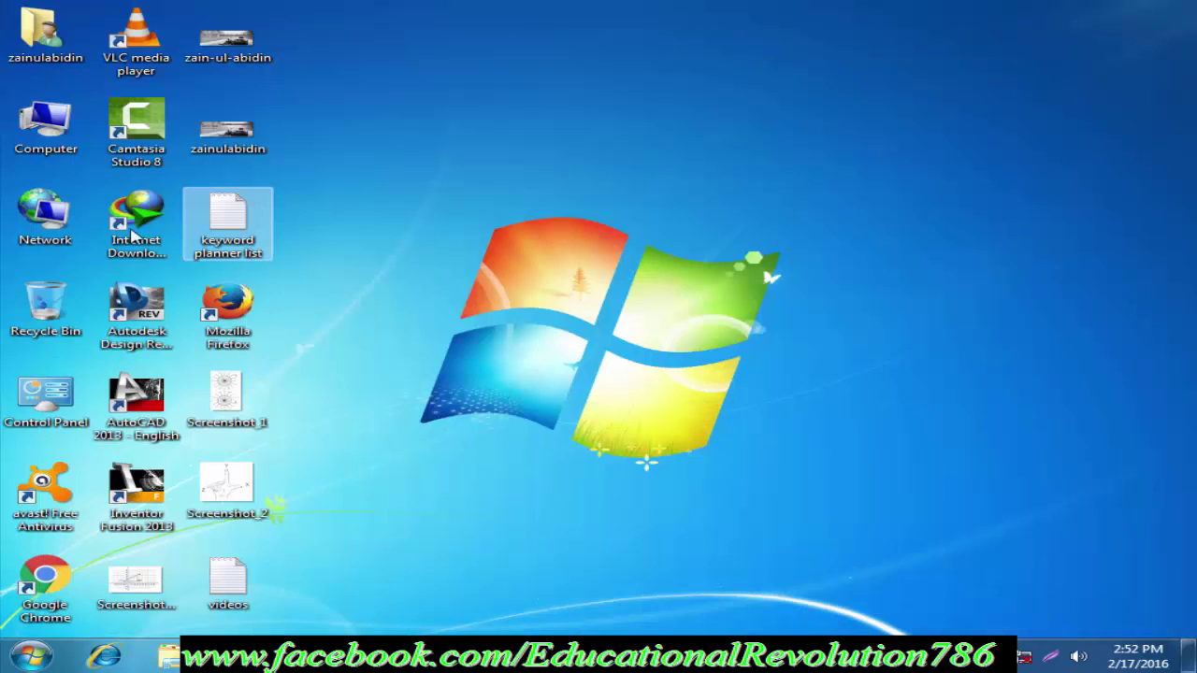
double_click(159, 568)
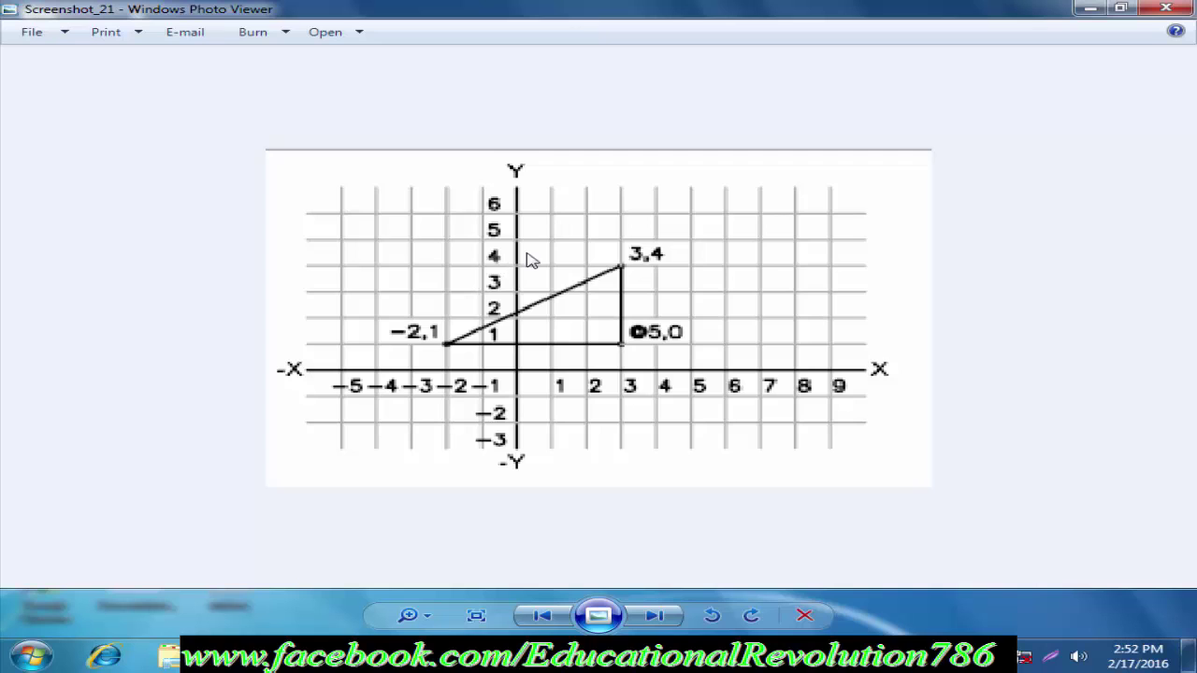
- Return to AutoCAD, cancel the pending line from 4,9, and zoom and pan the empty drawing
left_click(550, 637)
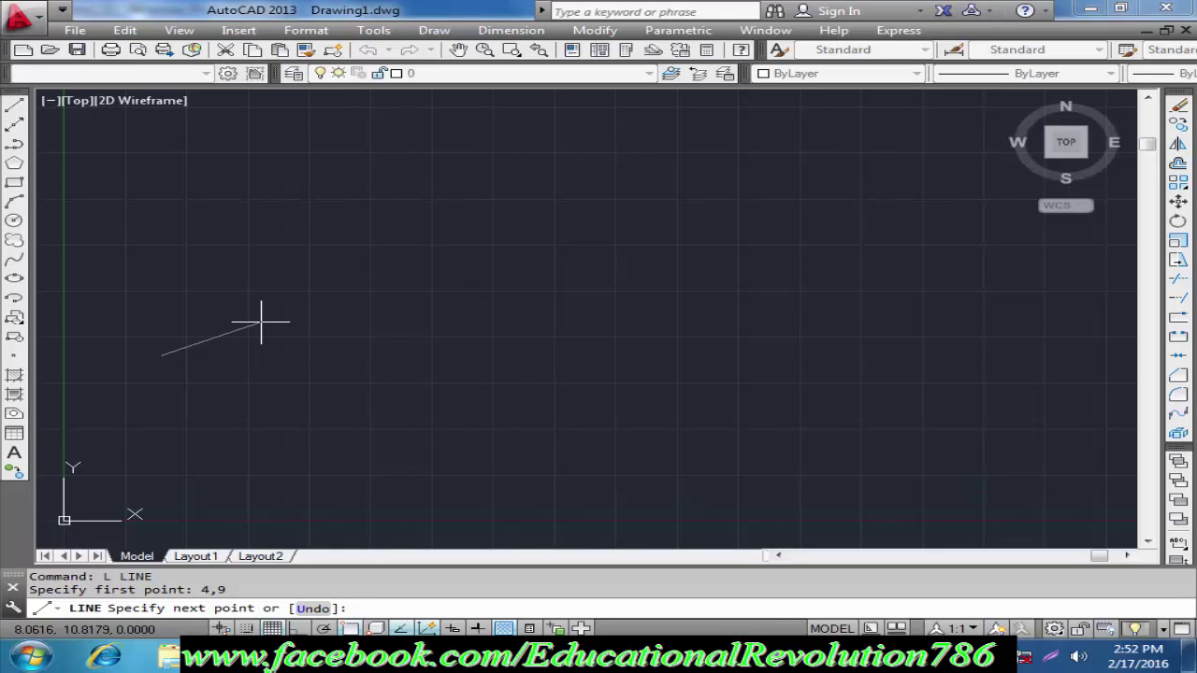
key("Escape")
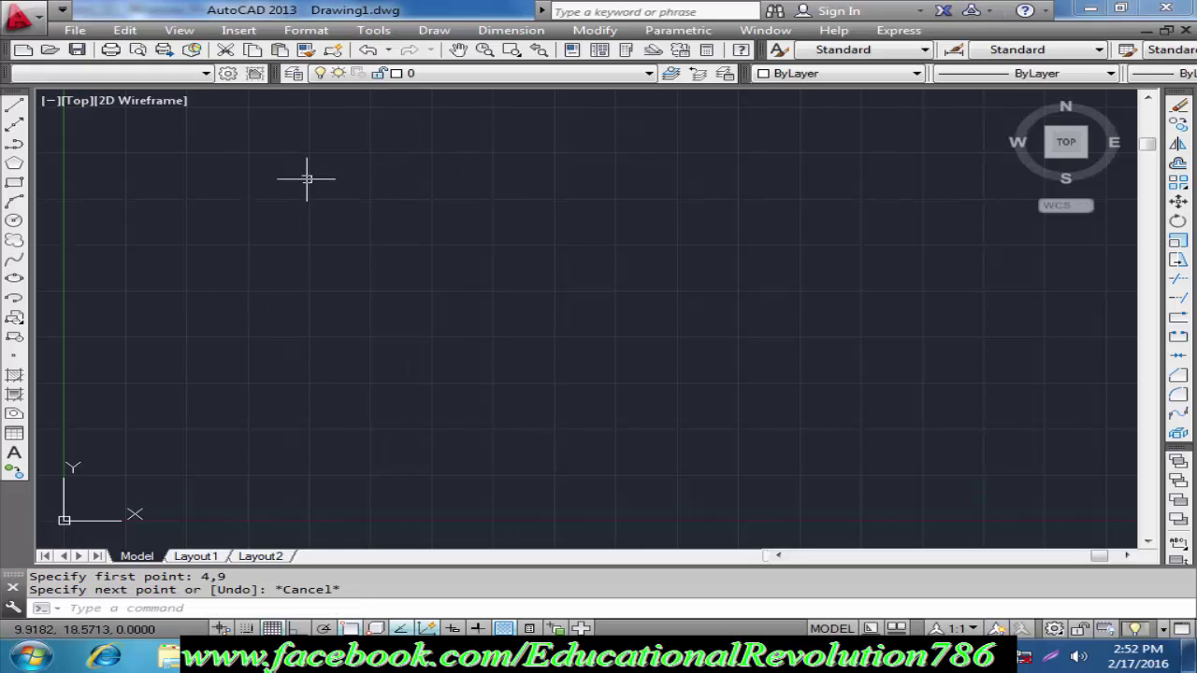
scroll(322, 252, "up", 1)
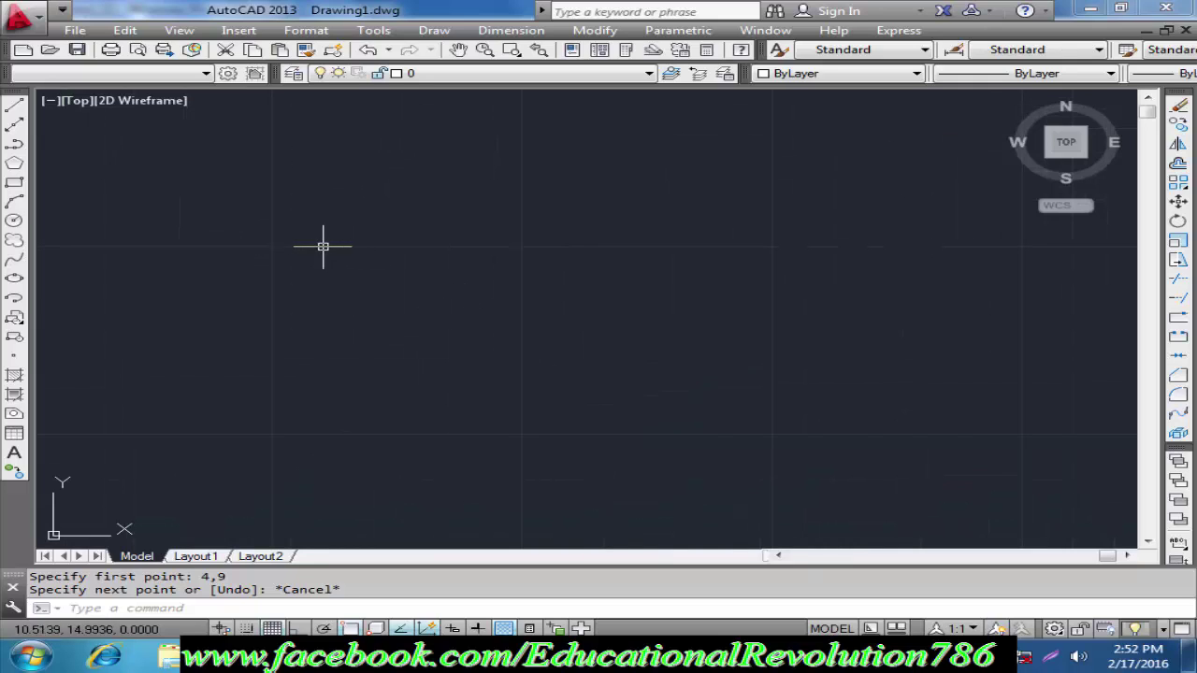
left_click(322, 246)
left_click(249, 248)
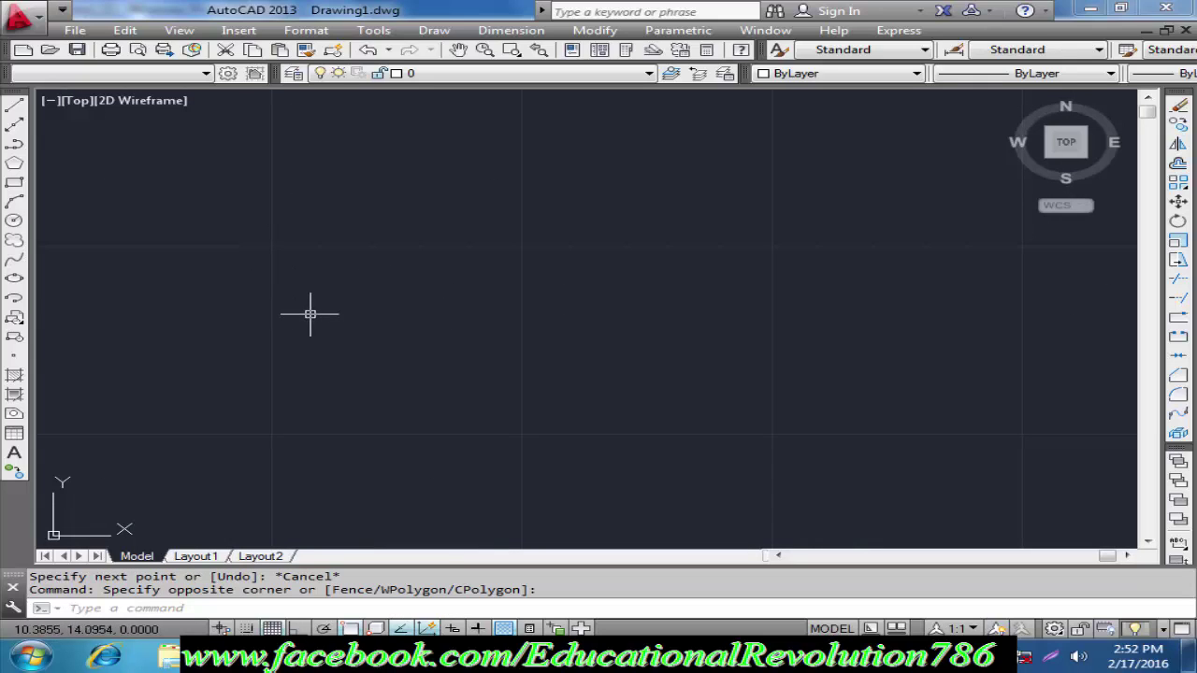
scroll(407, 250, "down", 3)
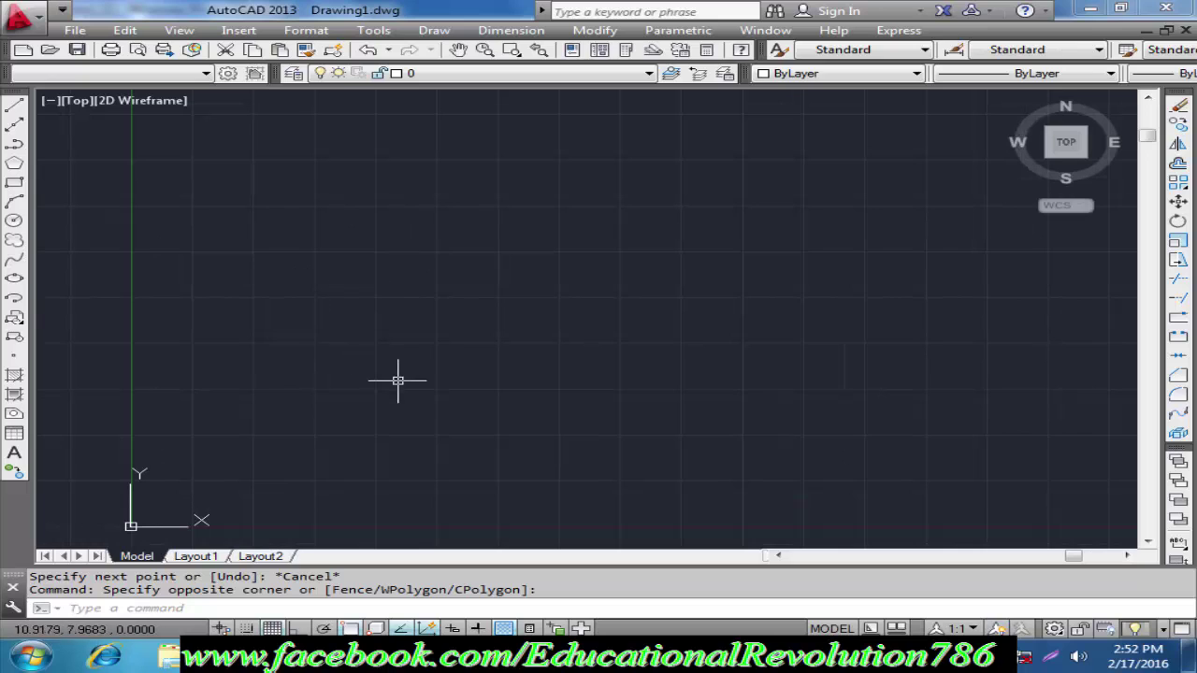
middle_click_drag(397, 381, 328, 386)
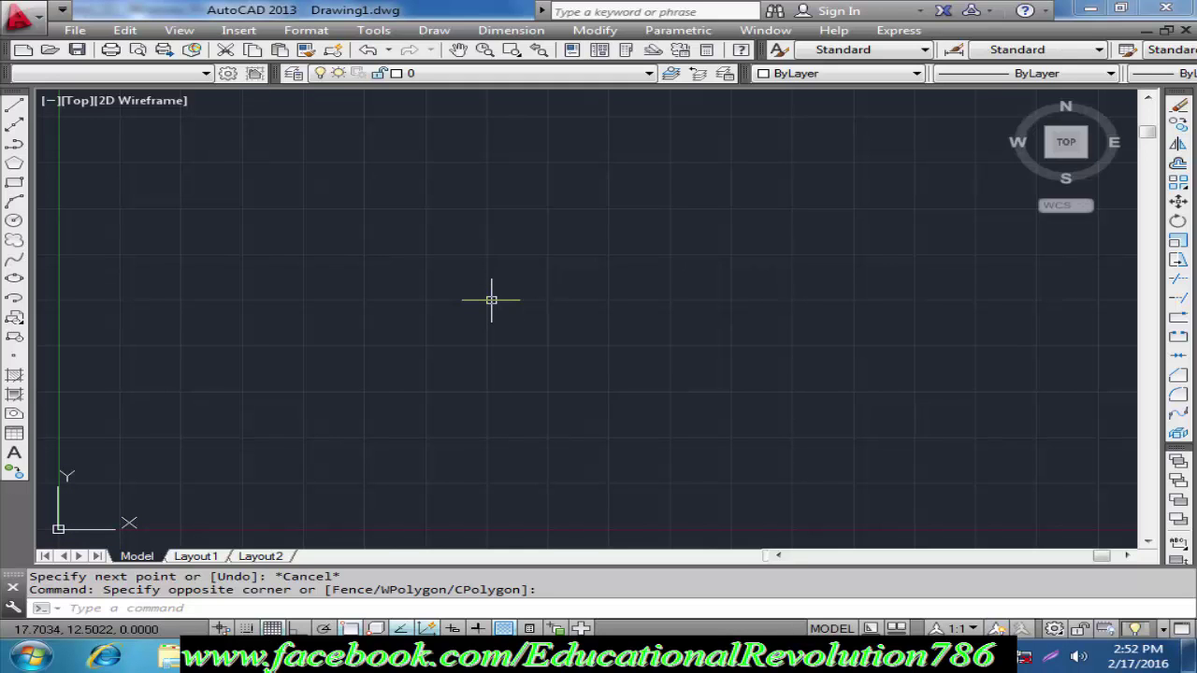
- Close the Screenshot_21 viewer and refresh the desktop twice, leaving AutoCAD's empty drawing showing
left_click(1091, 7)
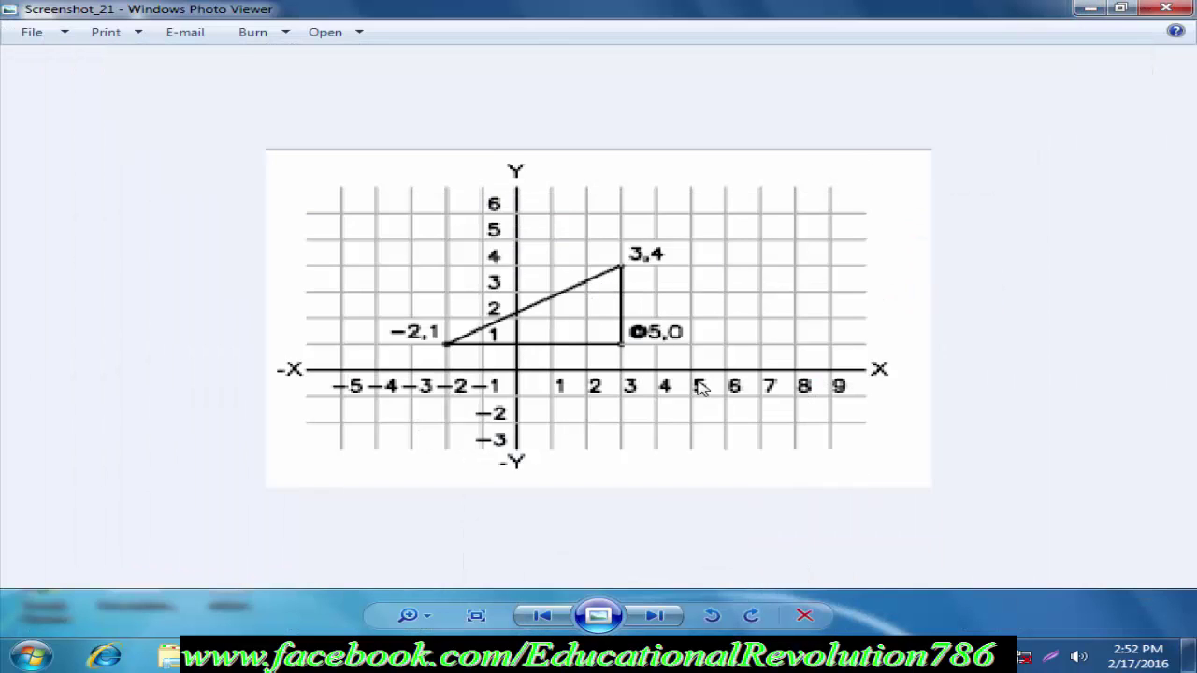
left_click(1164, 8)
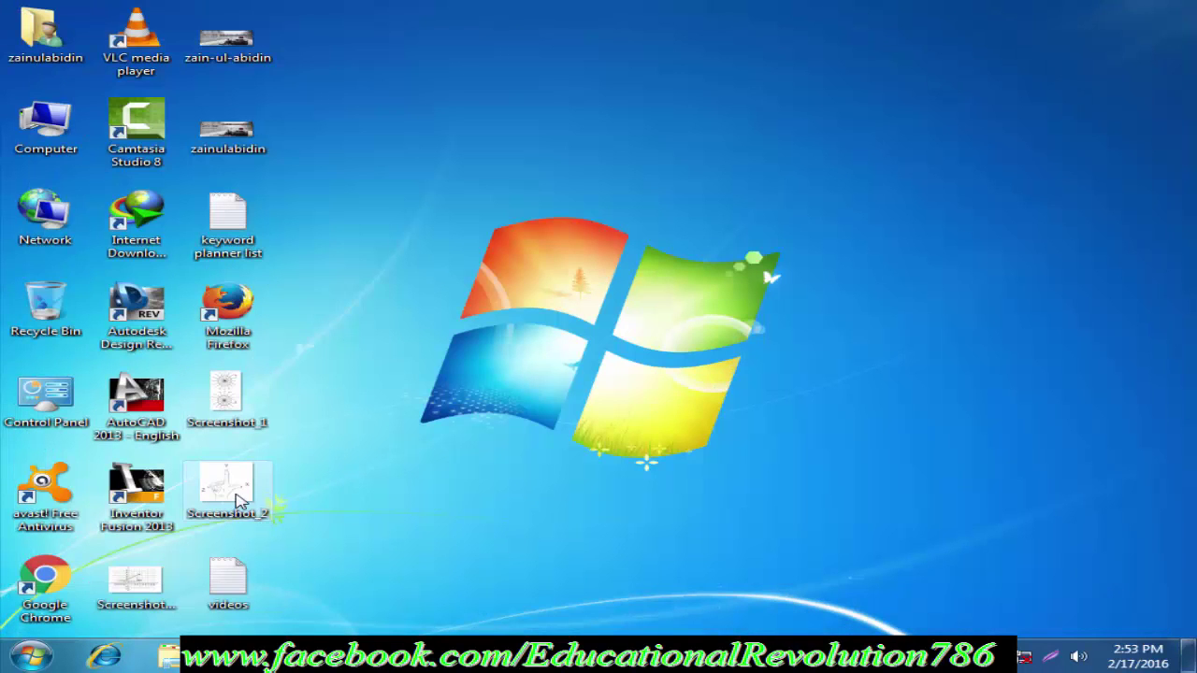
right_click(519, 352)
left_click(545, 406)
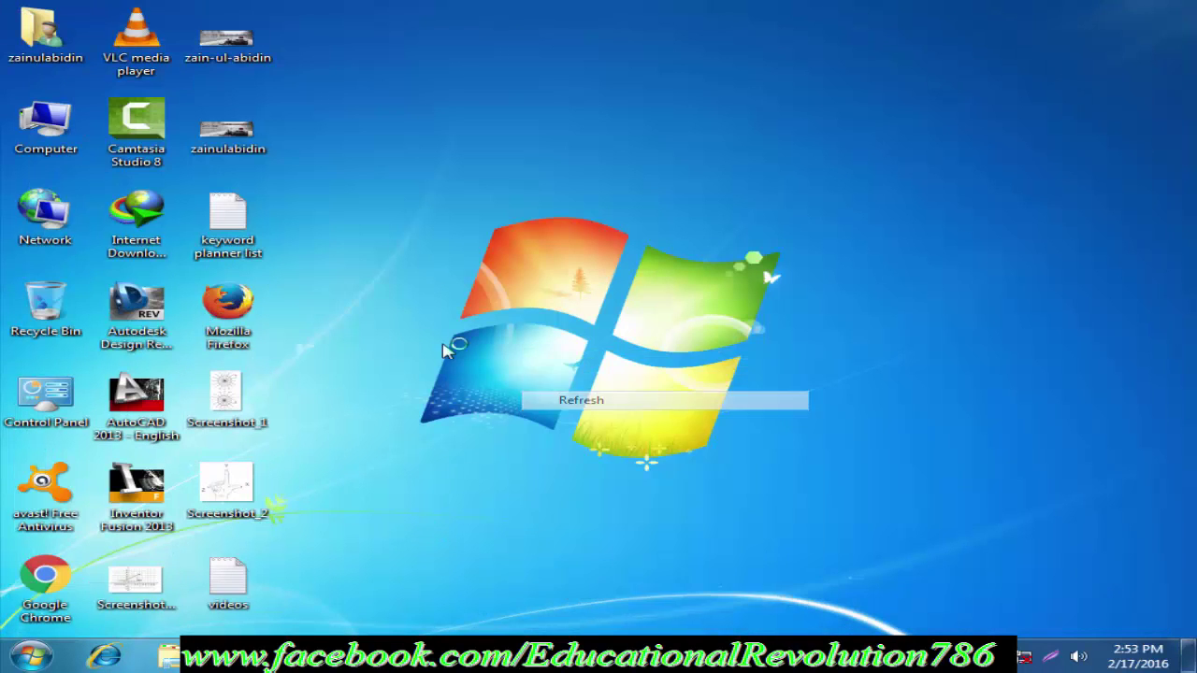
right_click(443, 344)
left_click(466, 398)
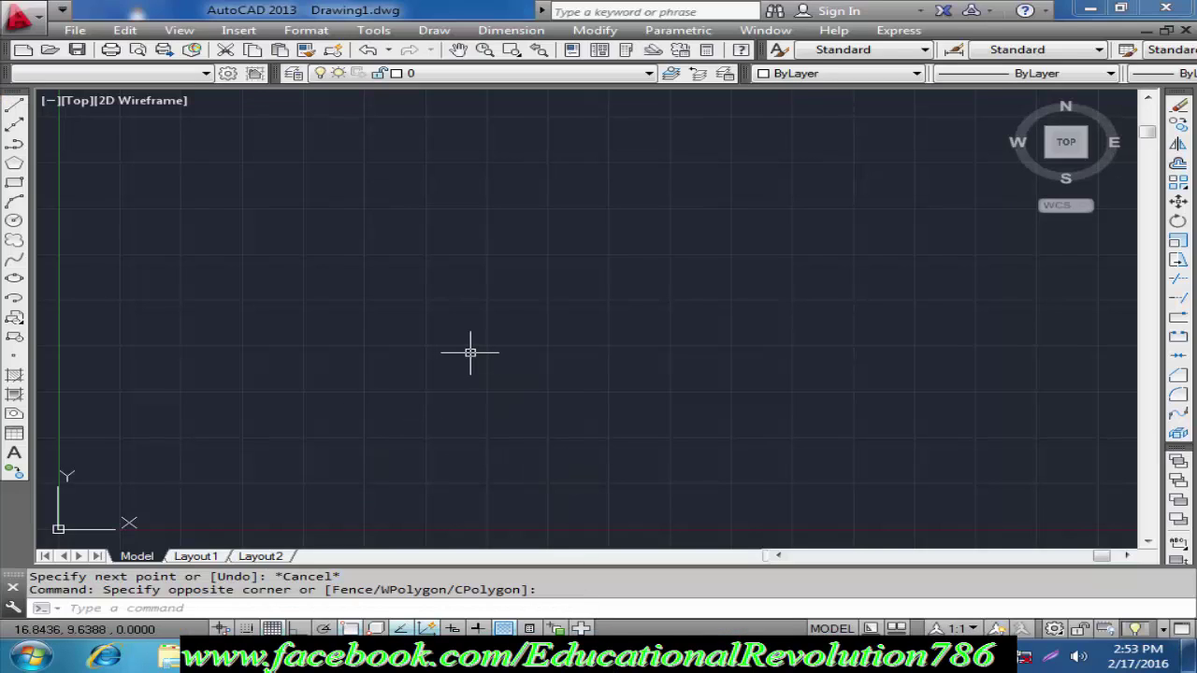
left_click(529, 659)
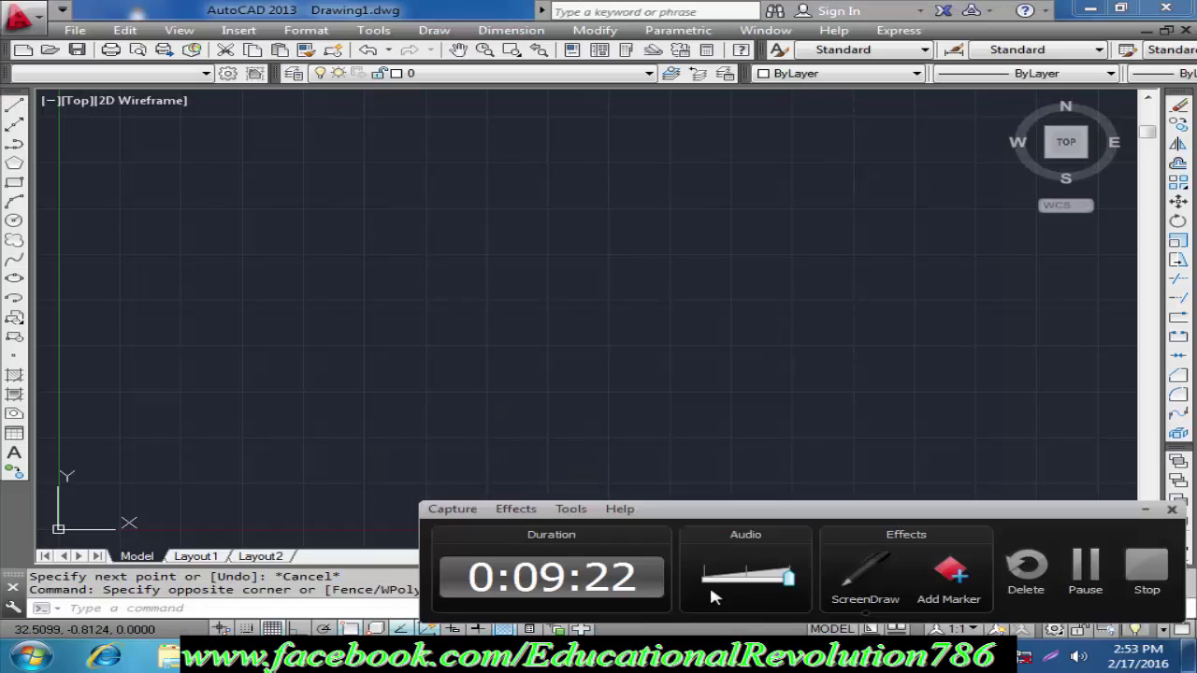
left_click(1085, 567)
left_click(1085, 567)
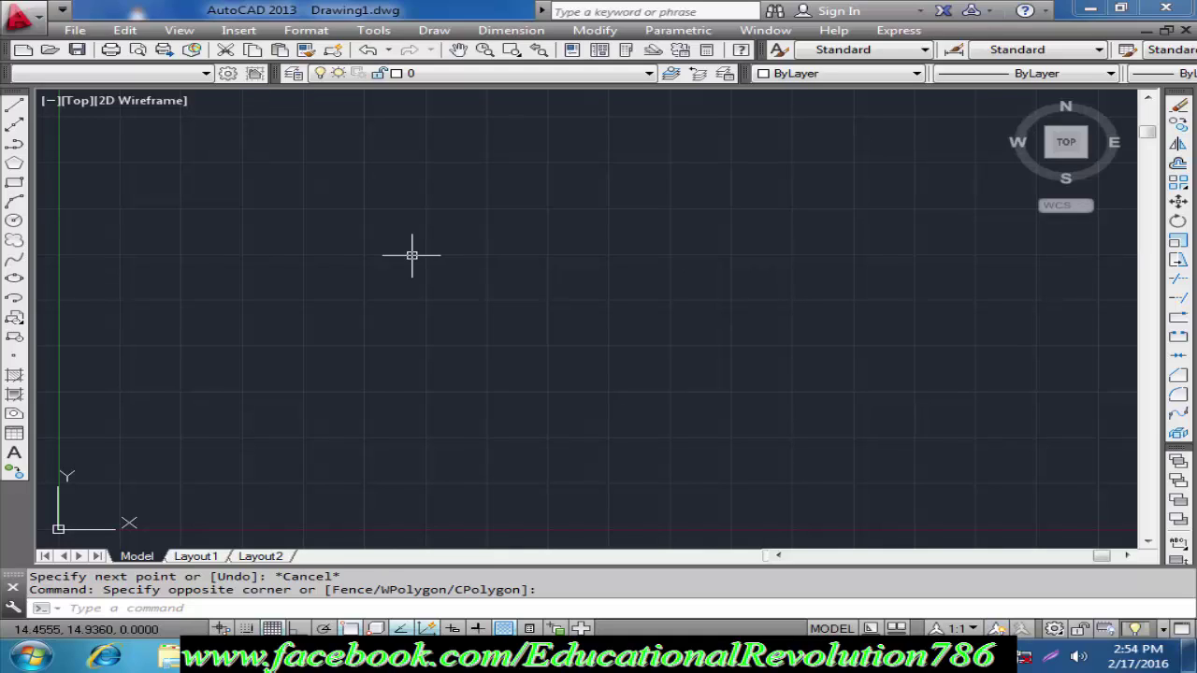
key("F7")
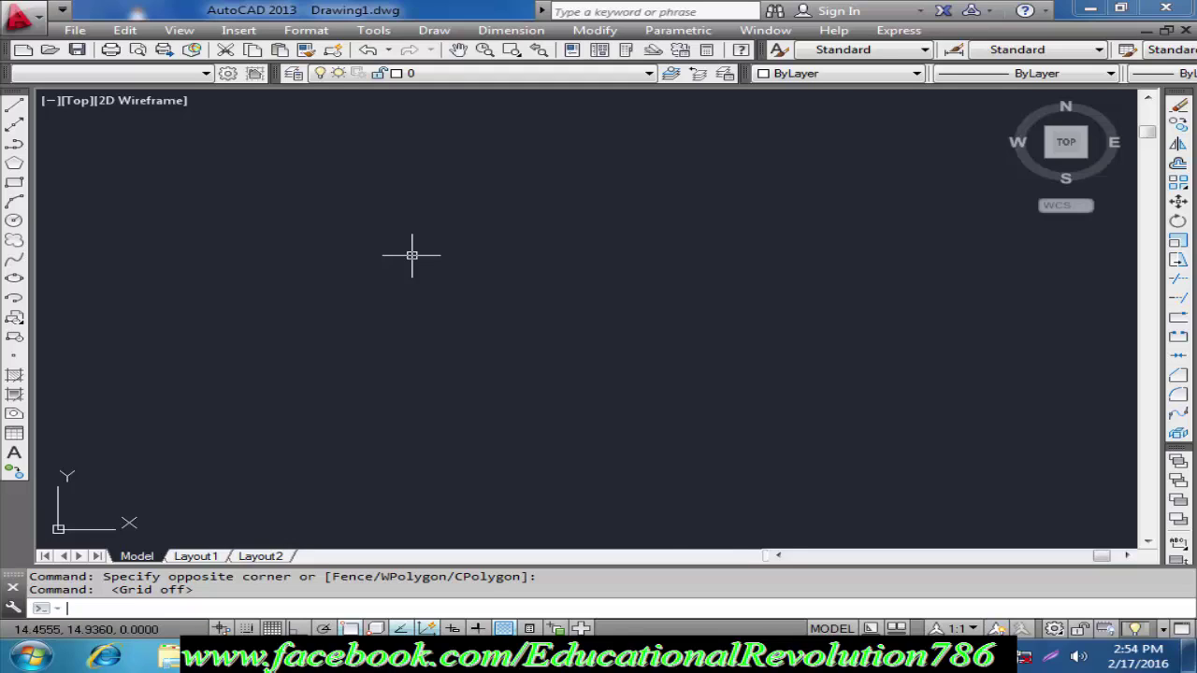
key("F7")
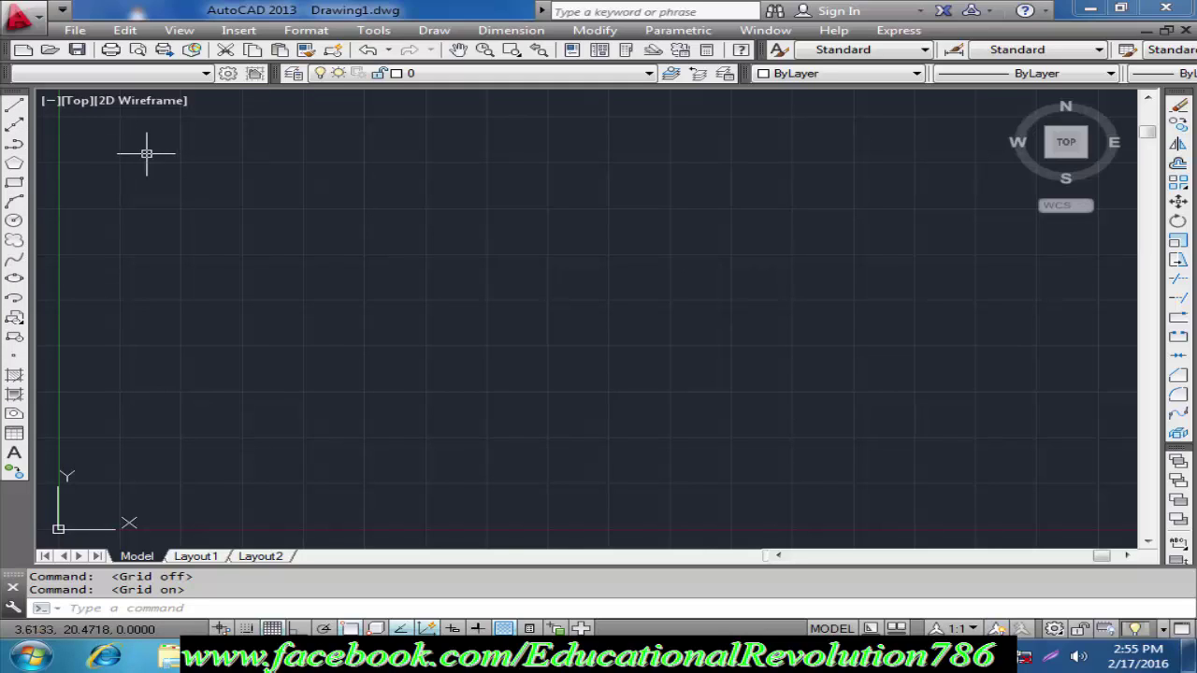
- Draw one line from left of centre sloping up to the right
left_click(15, 111)
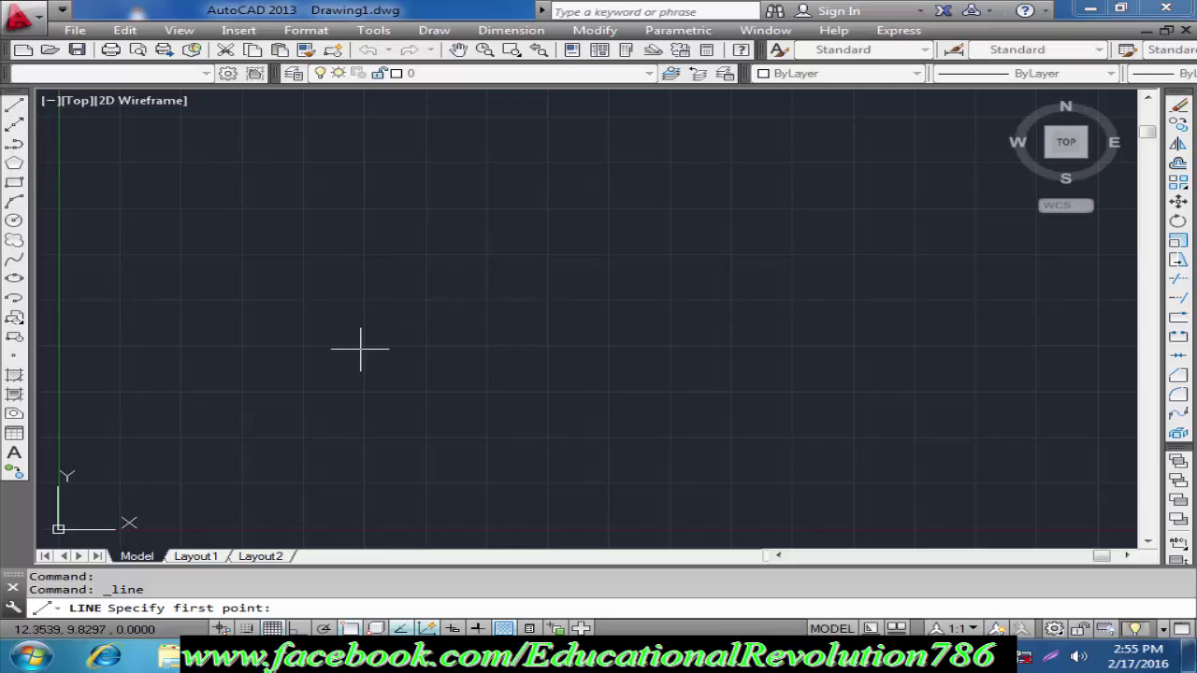
left_click(360, 349)
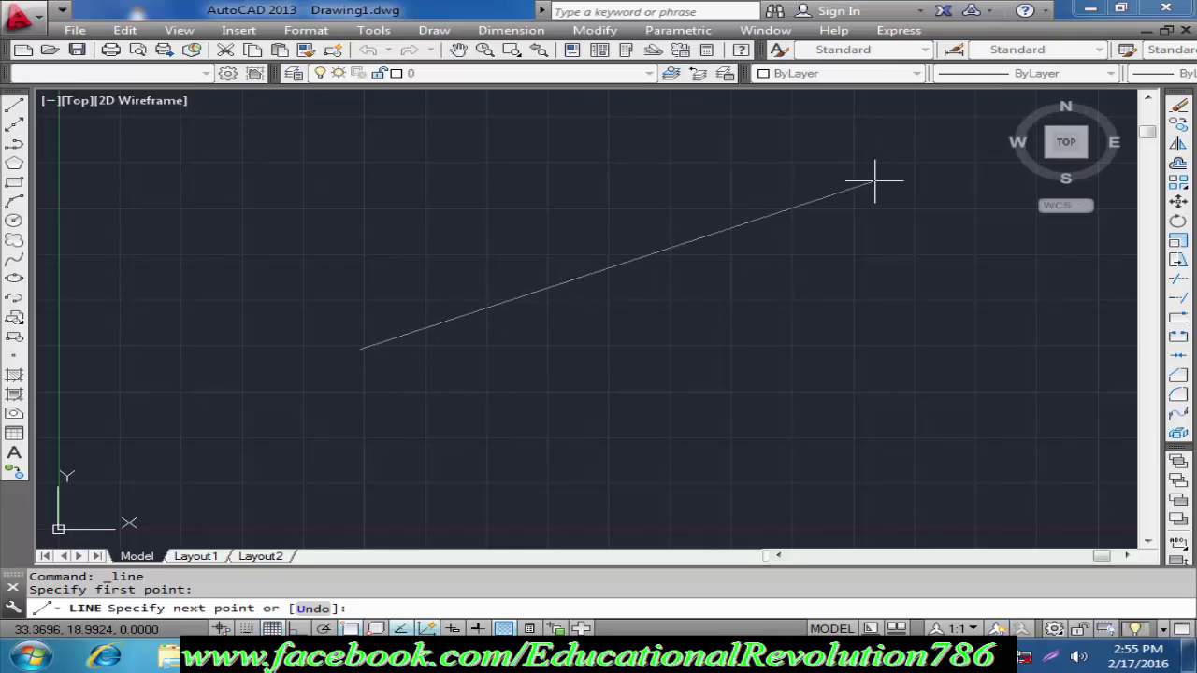
left_click(803, 269)
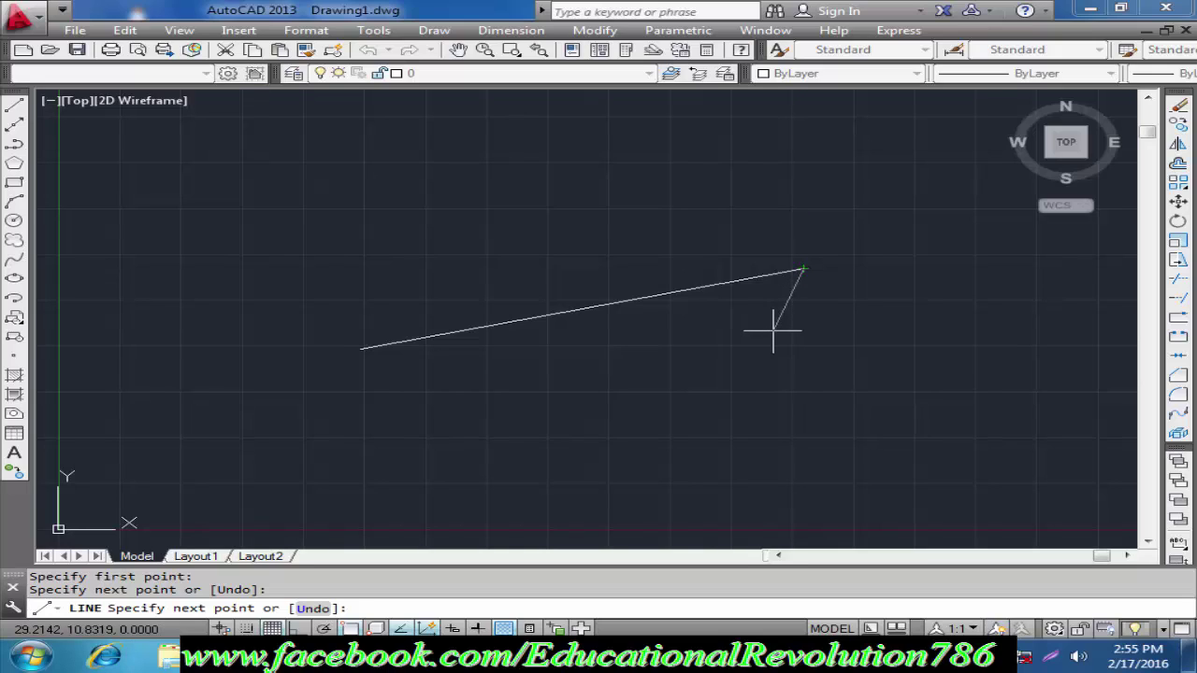
key("Escape")
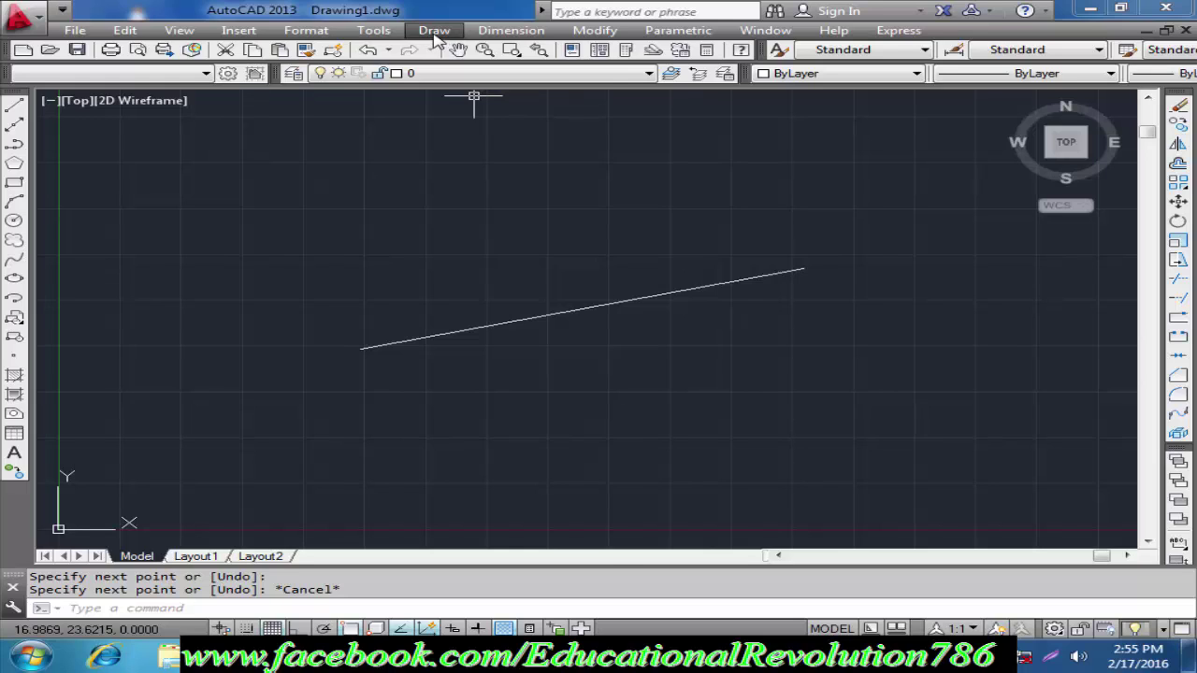
- Draw a four-segment zigzag line chain above the first line, going right then down and left
left_click(435, 31)
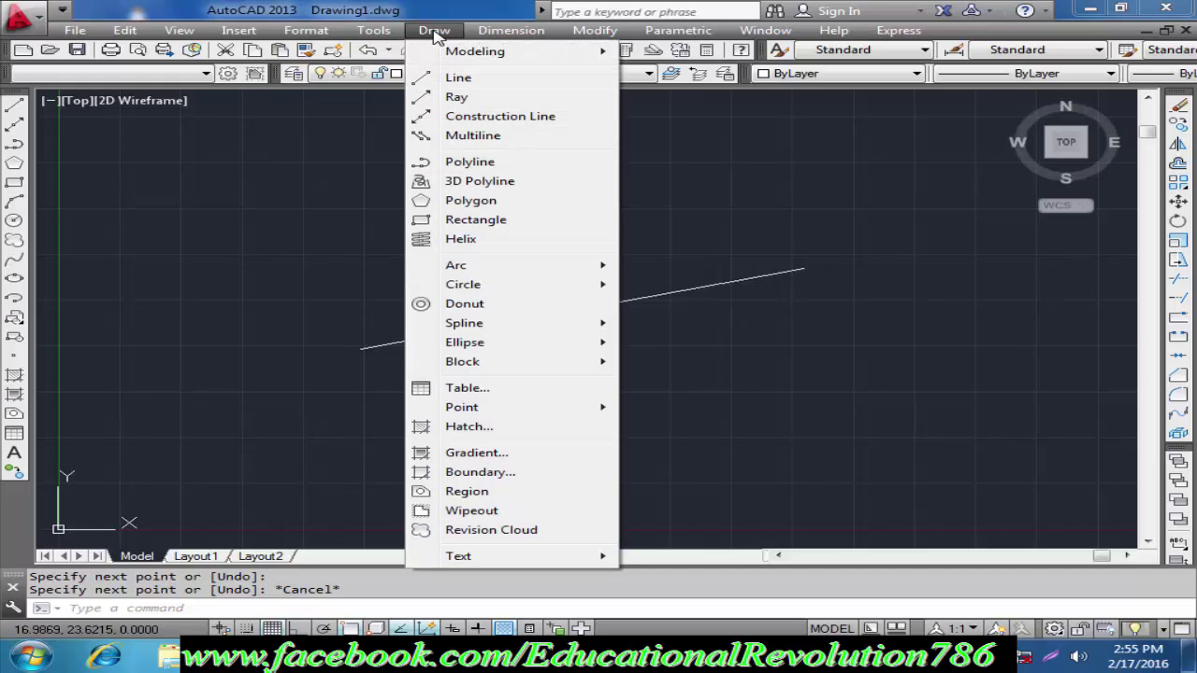
left_click(458, 78)
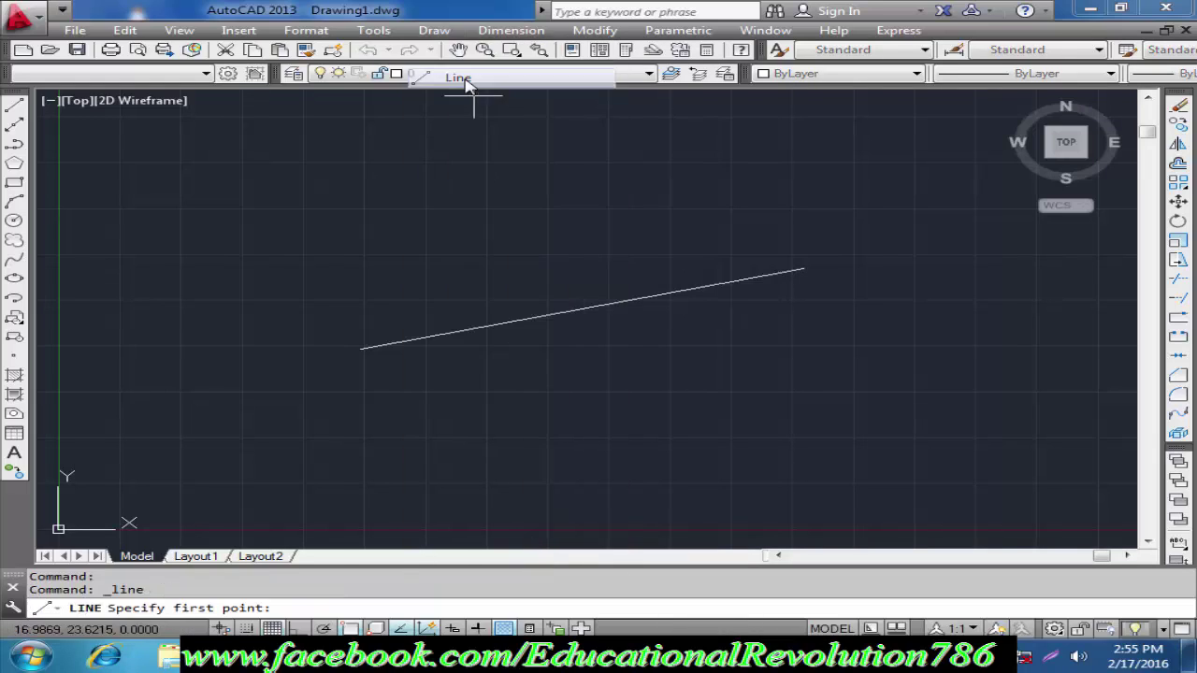
left_click(352, 242)
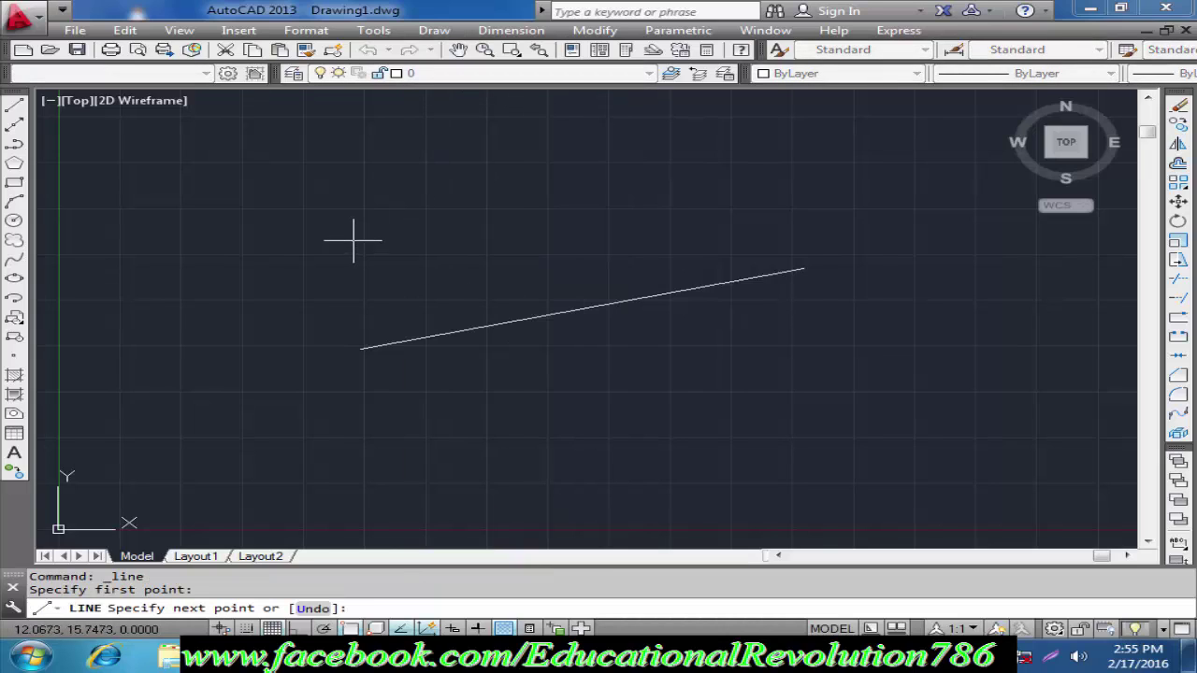
left_click(692, 221)
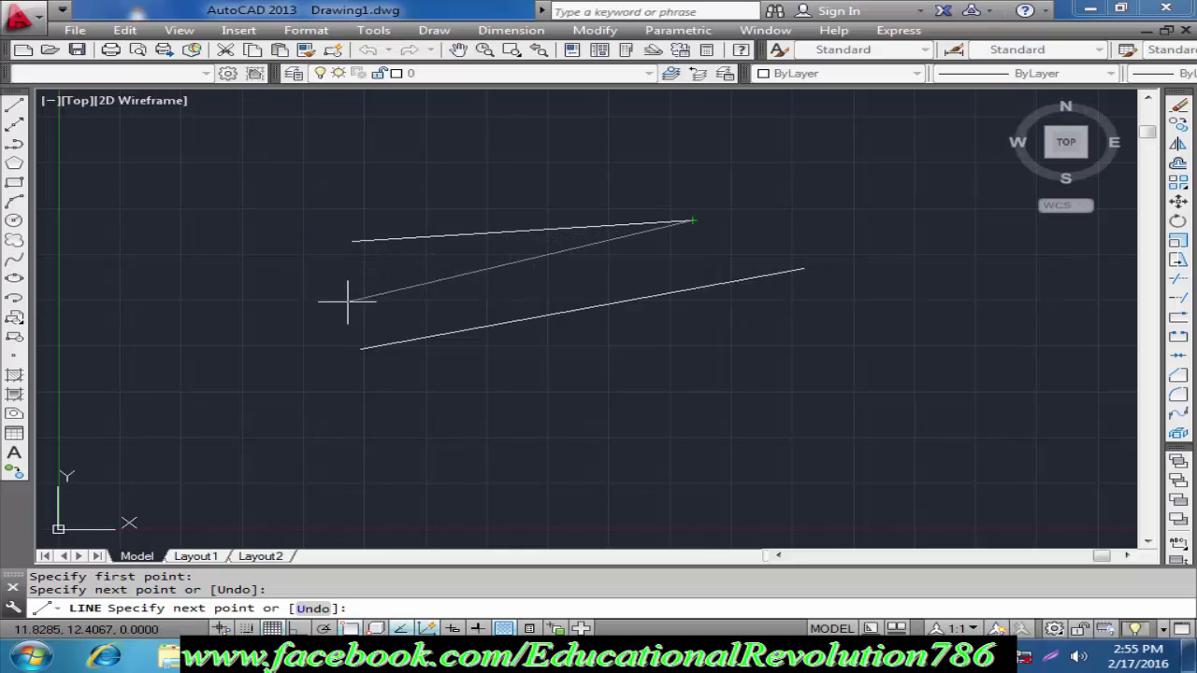
left_click(327, 304)
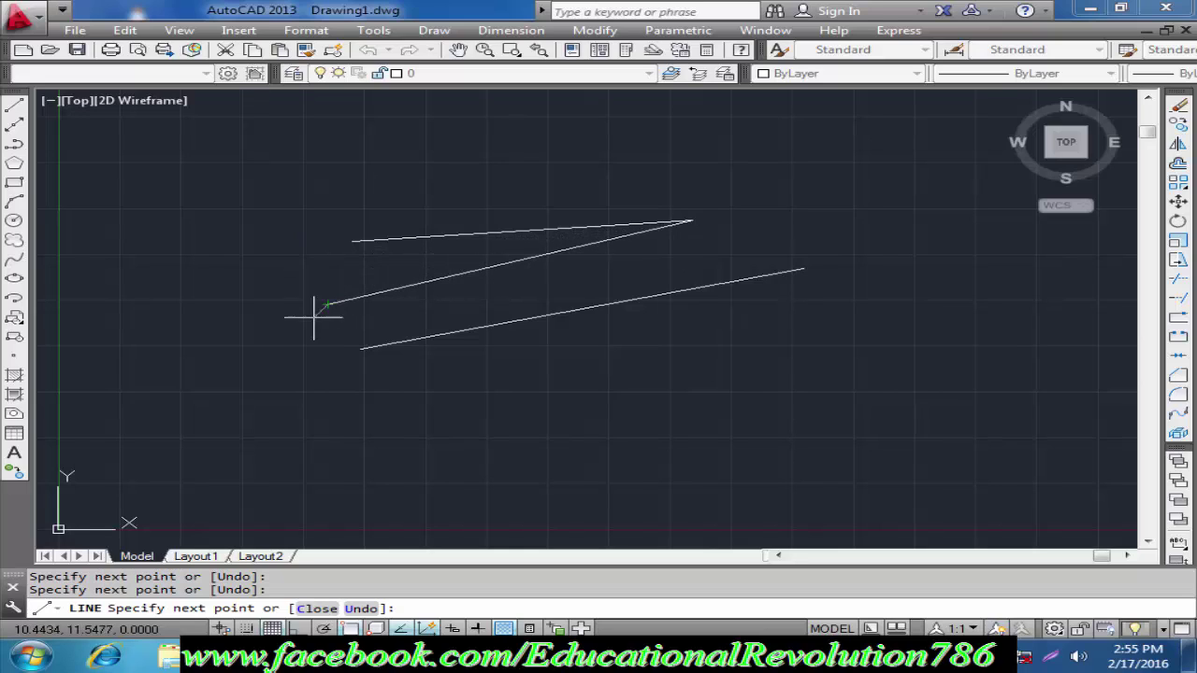
left_click(253, 372)
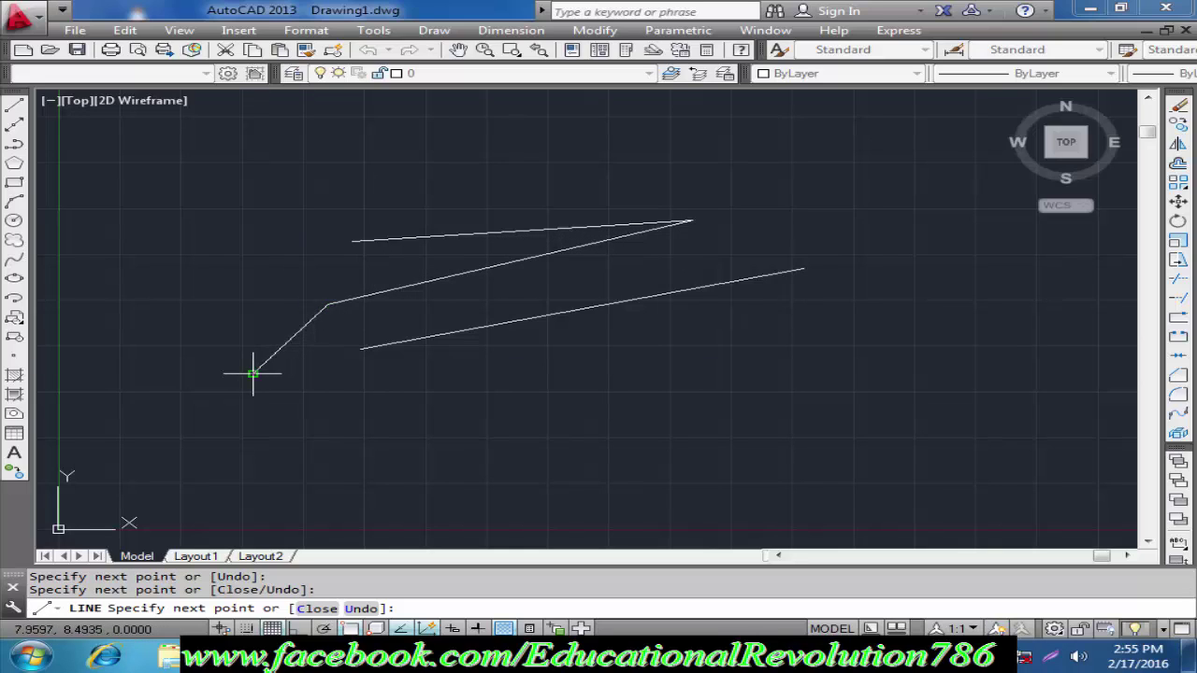
left_click(172, 301)
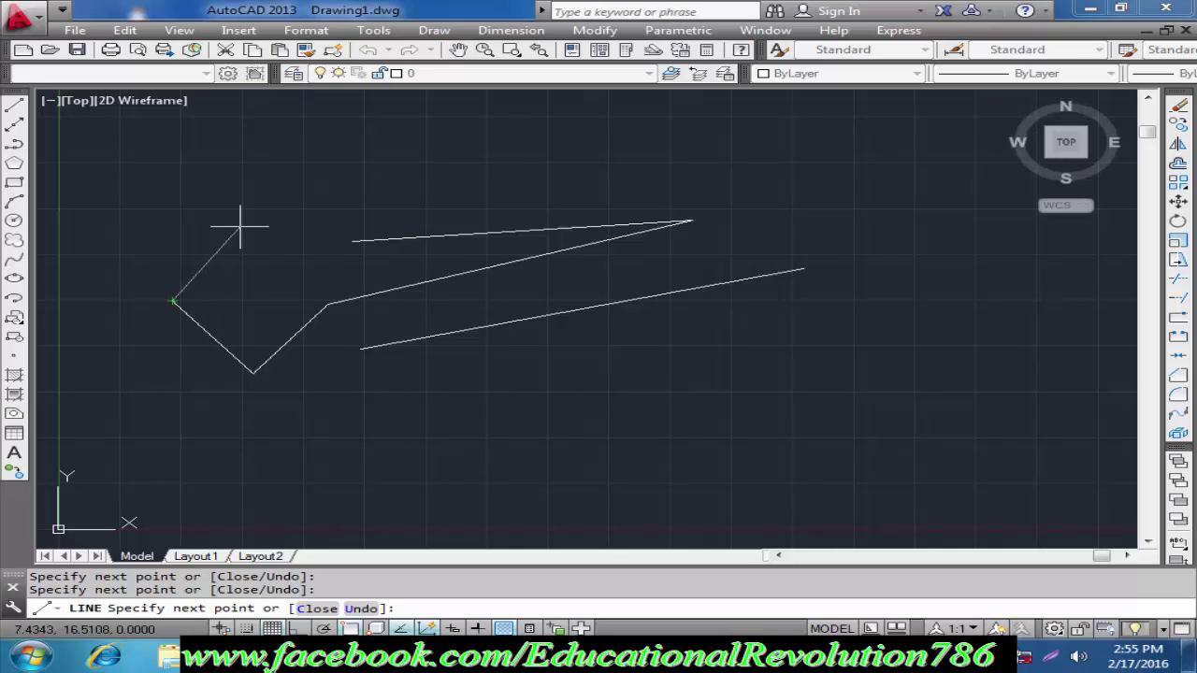
key("Escape")
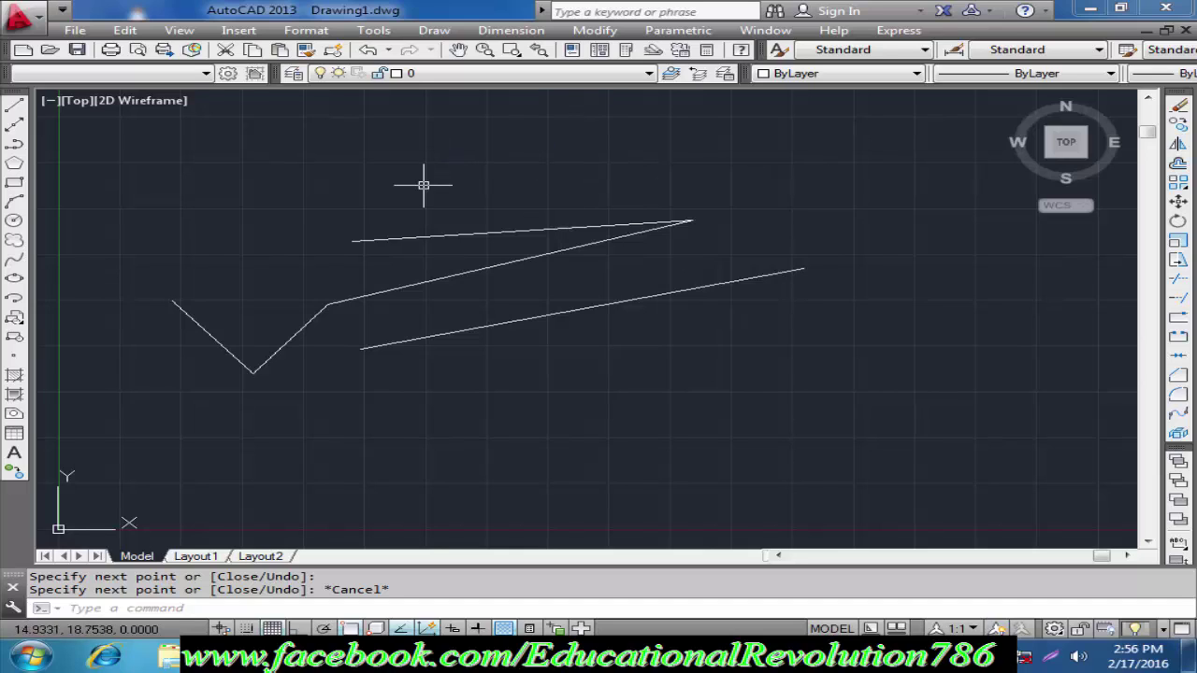
- Draw a horizontal line with Ortho on (F8) above the existing lines
left_click(14, 106)
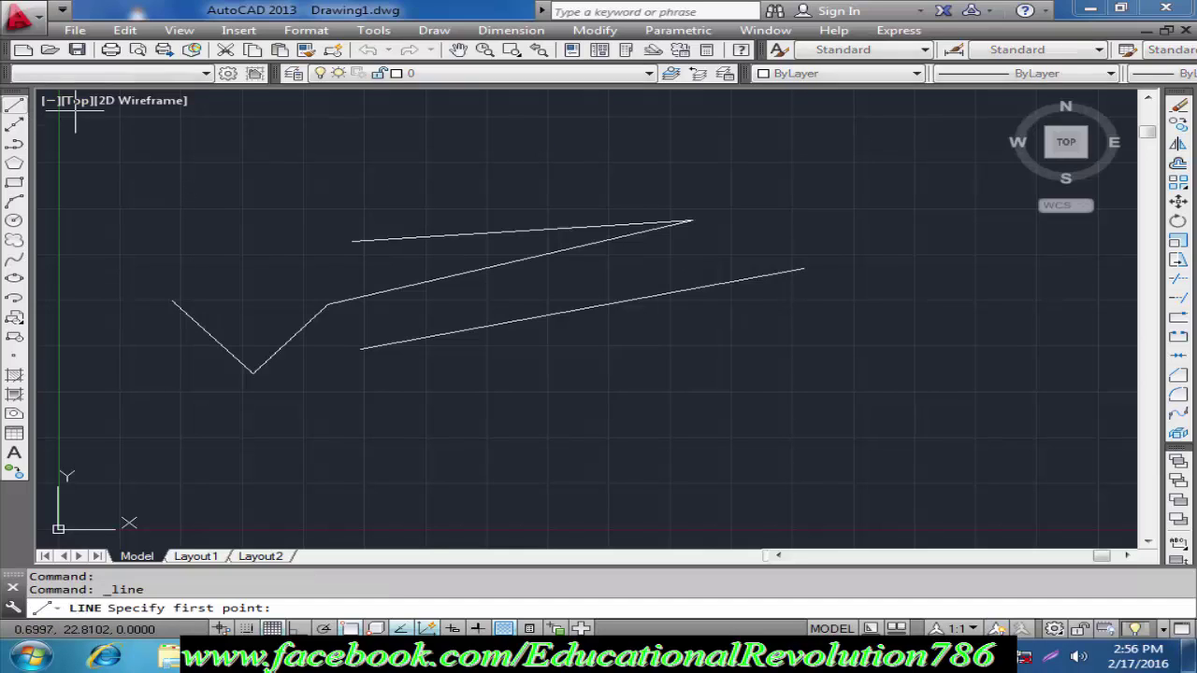
left_click(419, 165)
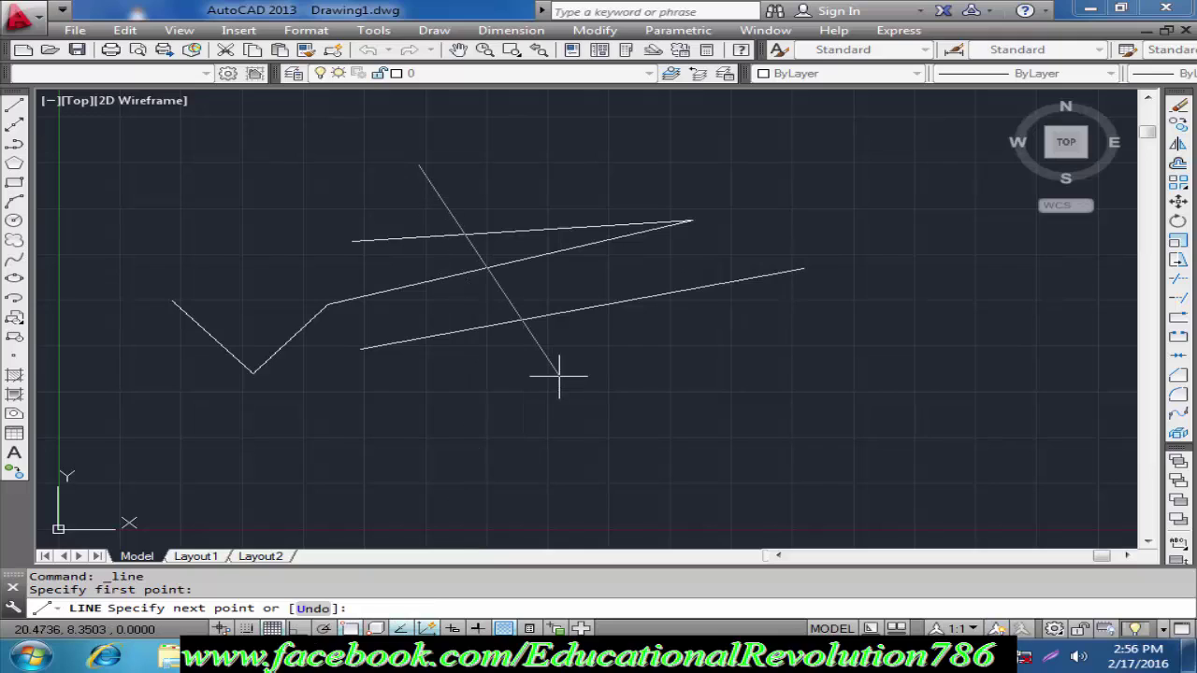
key("F8")
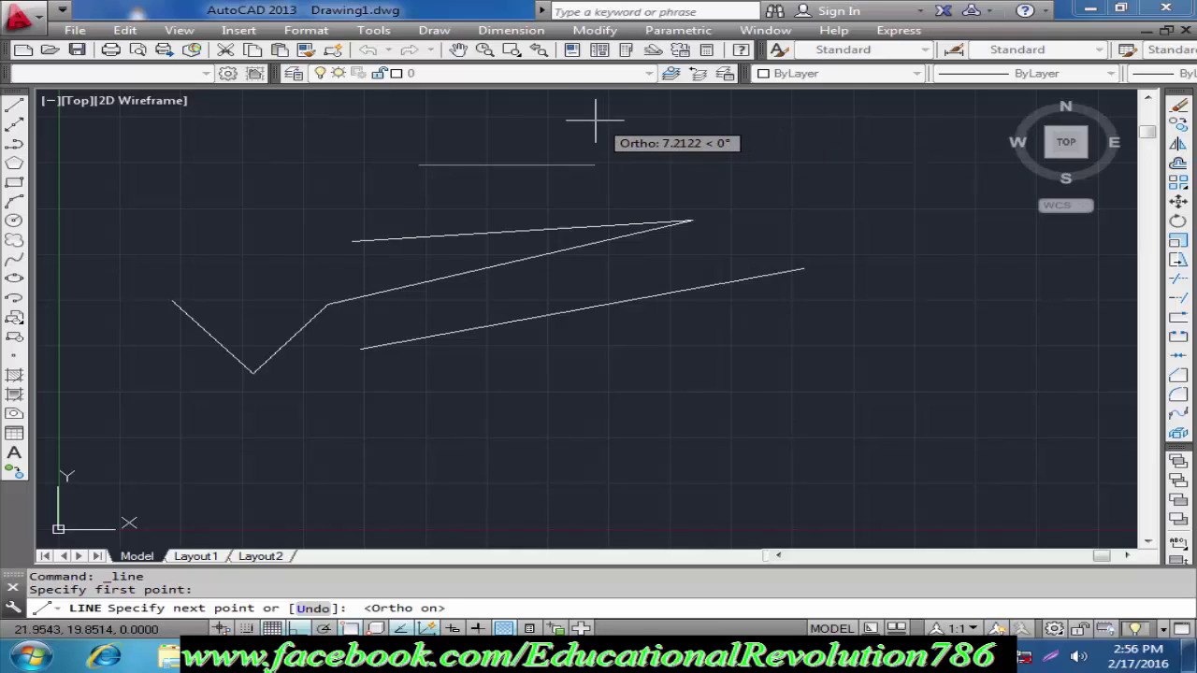
left_click(723, 134)
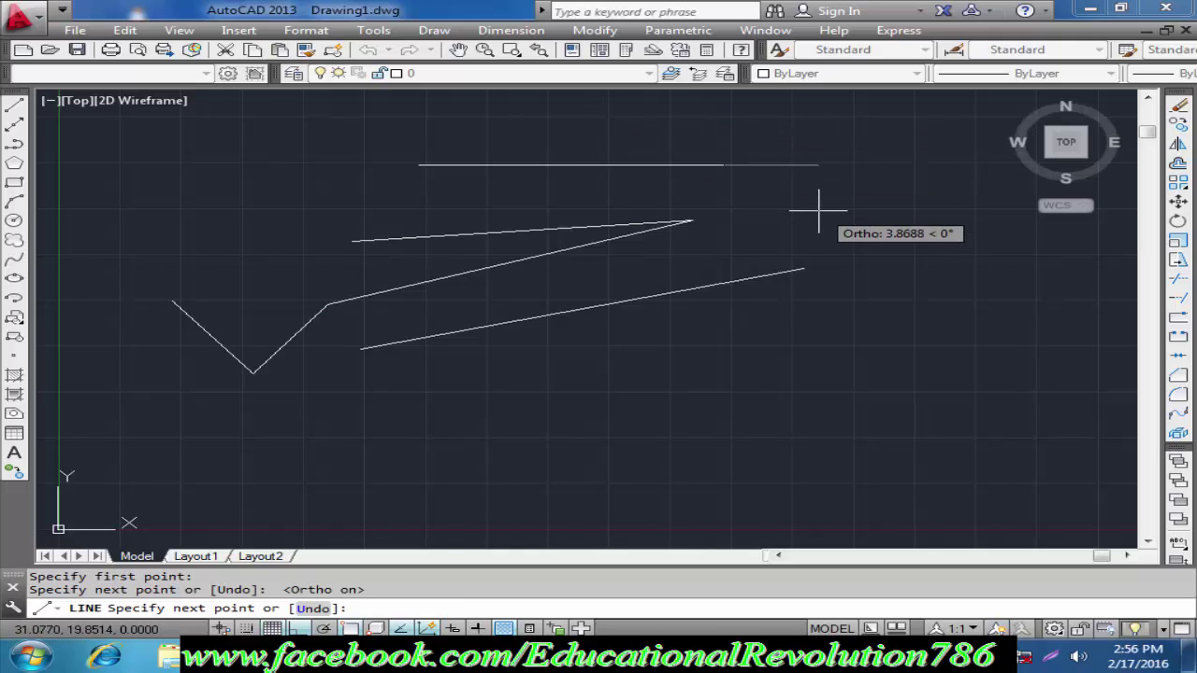
key("Escape")
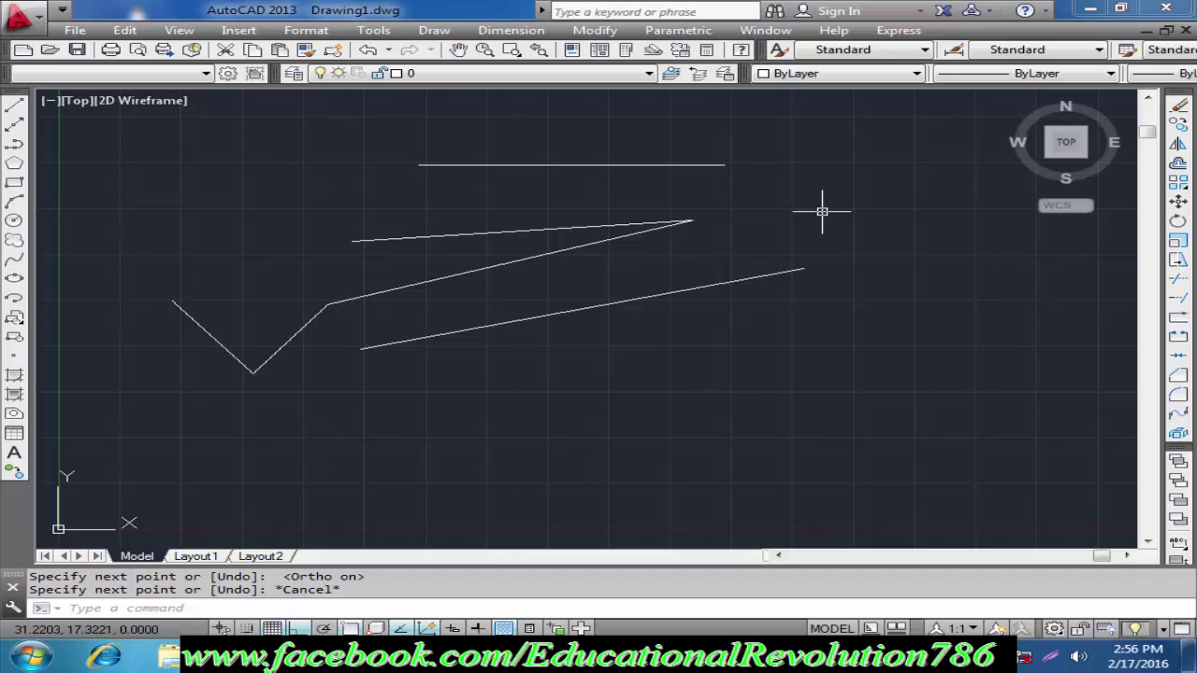
- Window-select all six lines and delete them
left_click(118, 133)
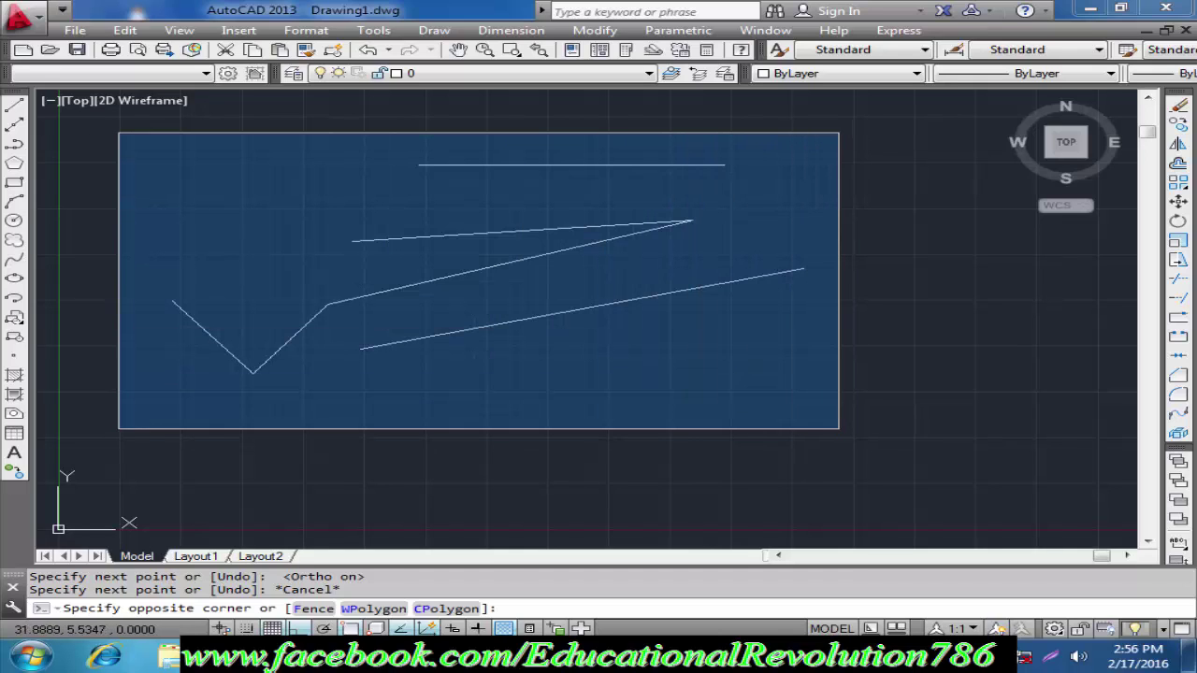
left_click(839, 428)
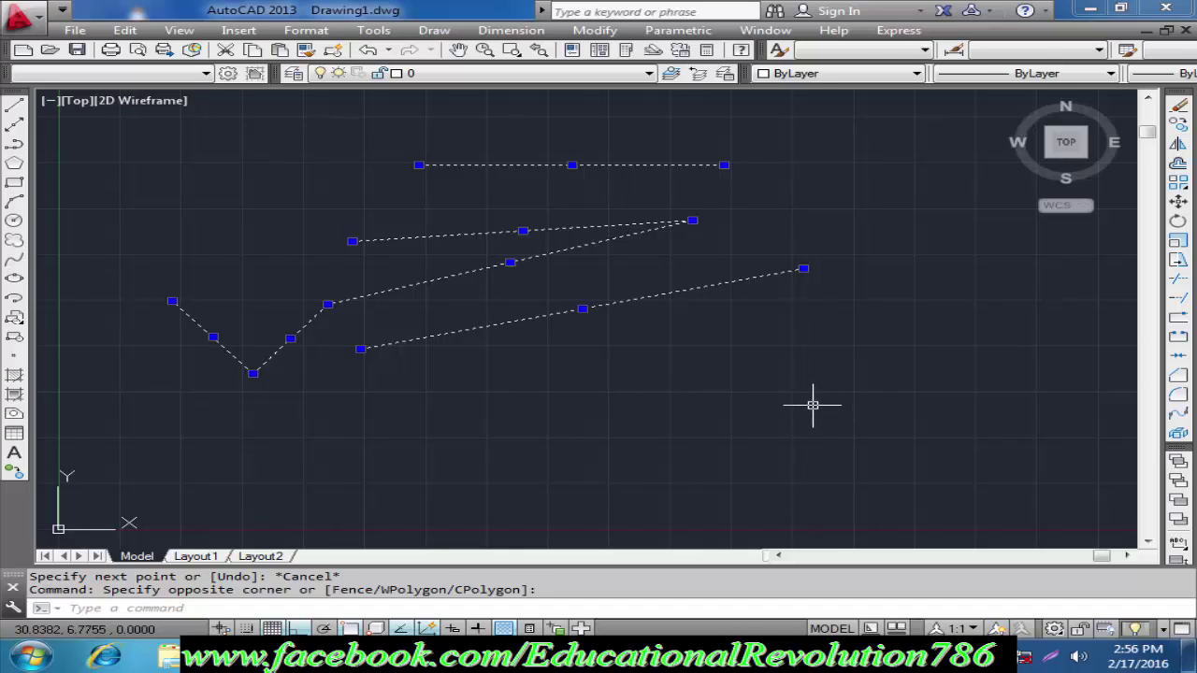
key("Delete")
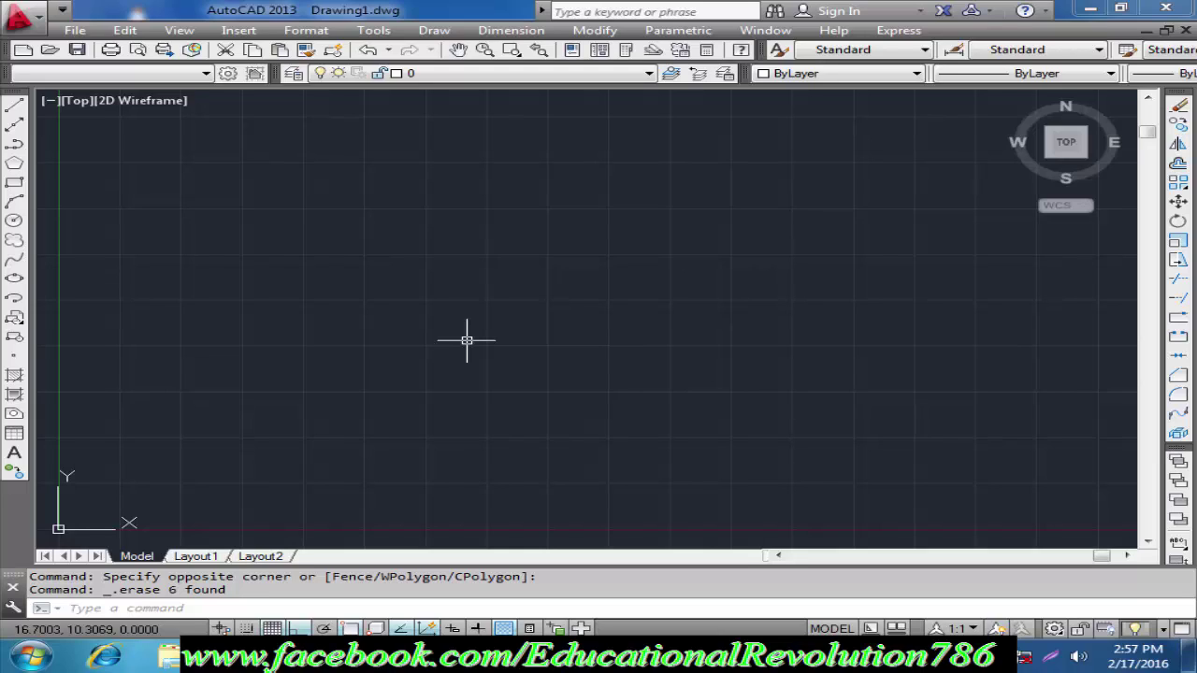
- Use L to draw two connected lines, rising gently right then dropping steeply, toggling Ortho with F8
type("L")
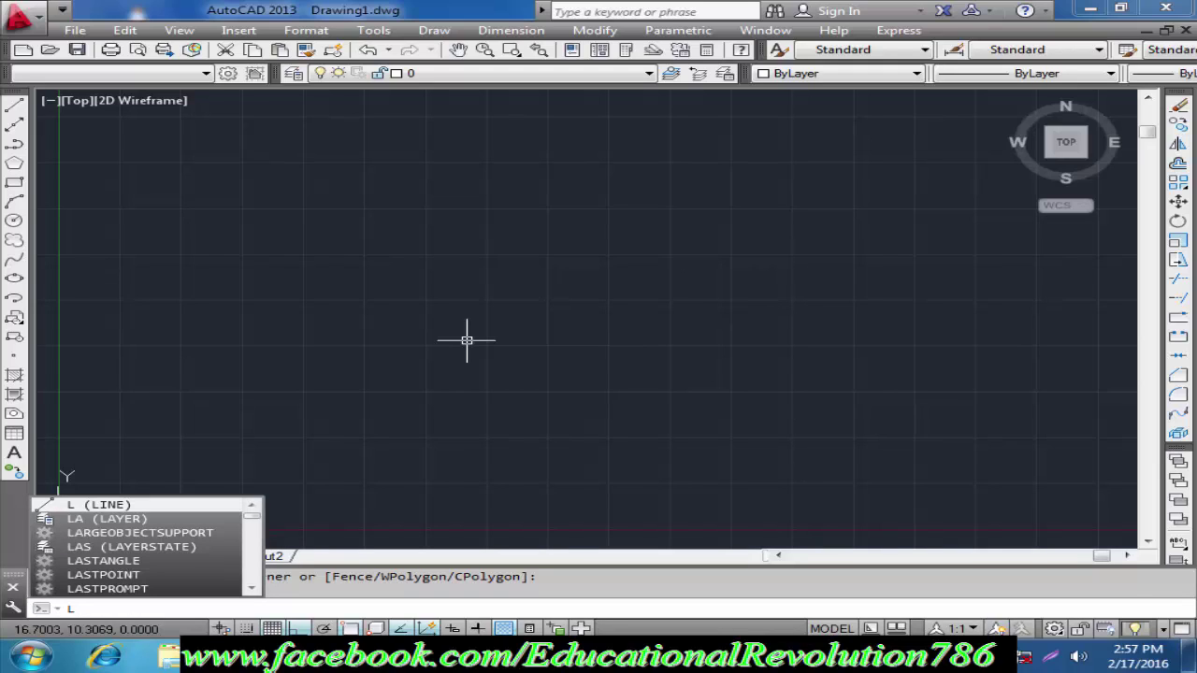
key("Return")
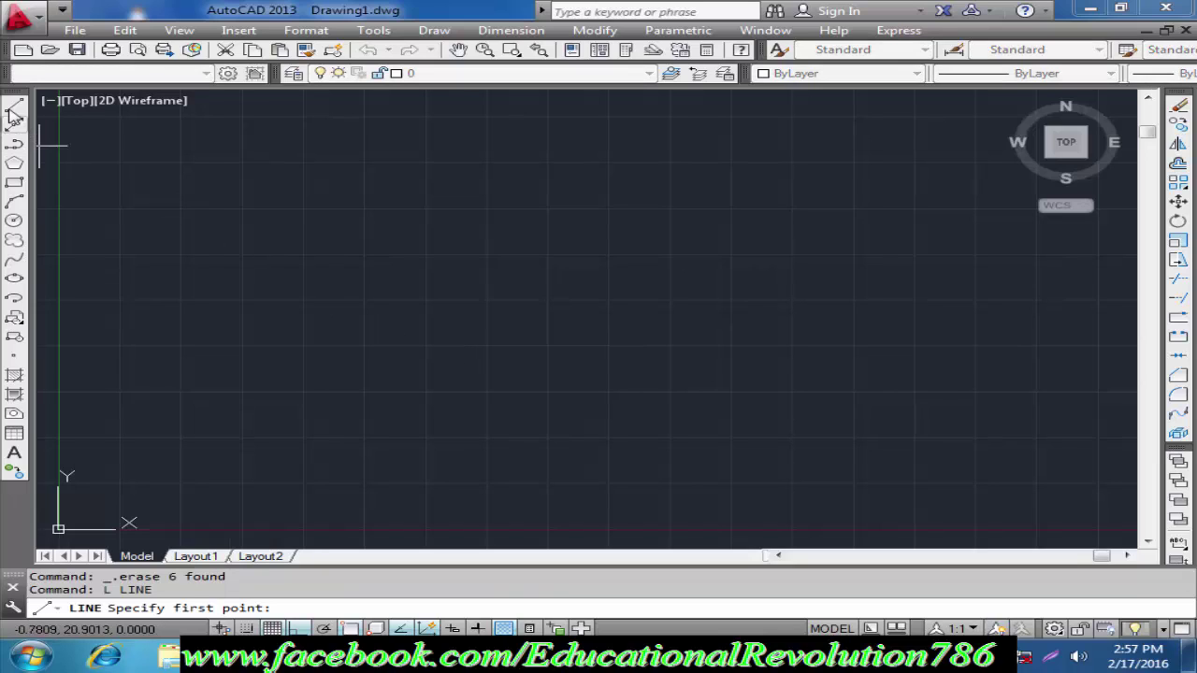
left_click(307, 300)
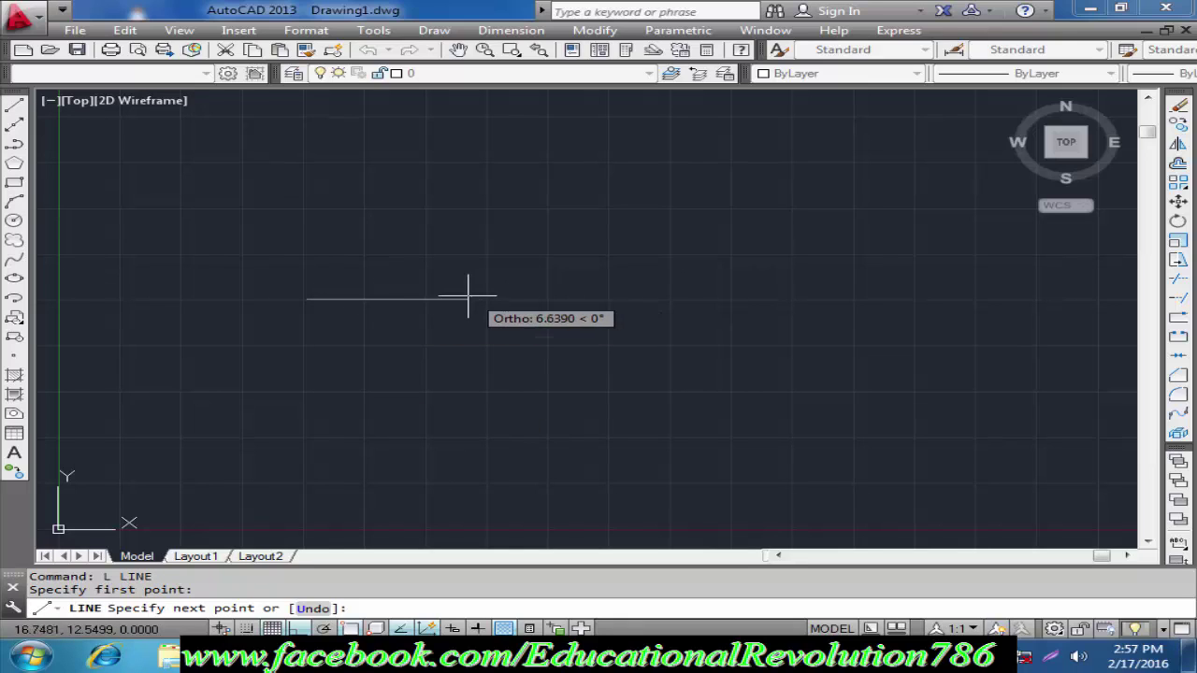
left_click(306, 349)
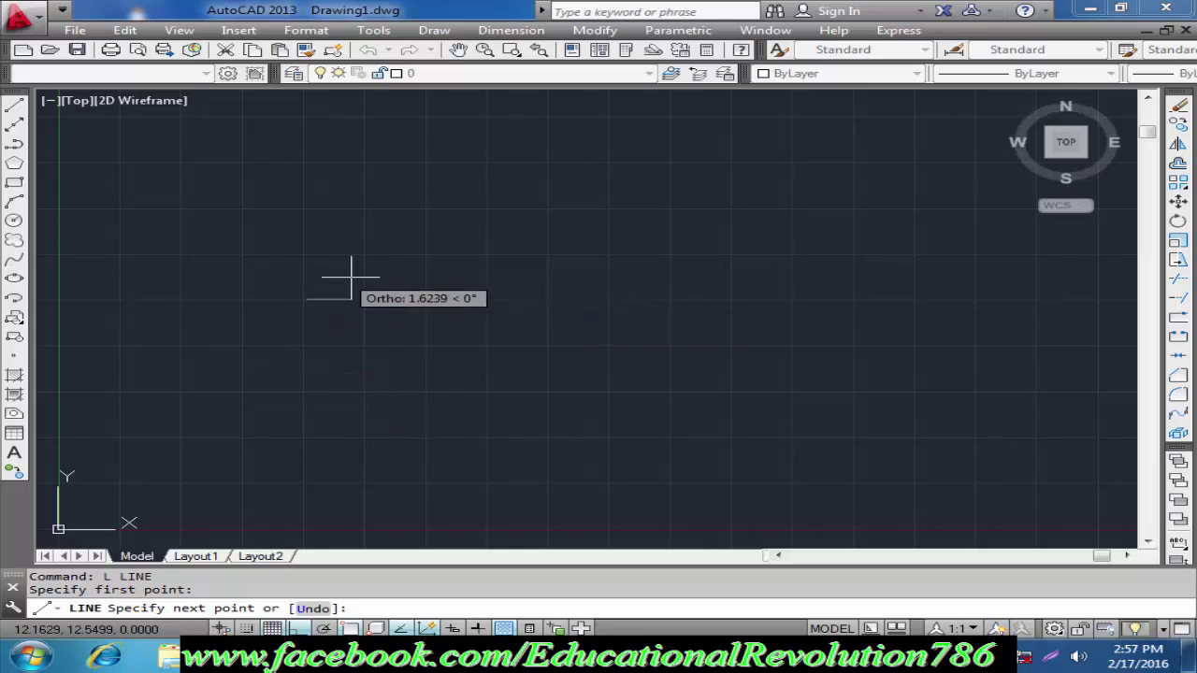
key("F8")
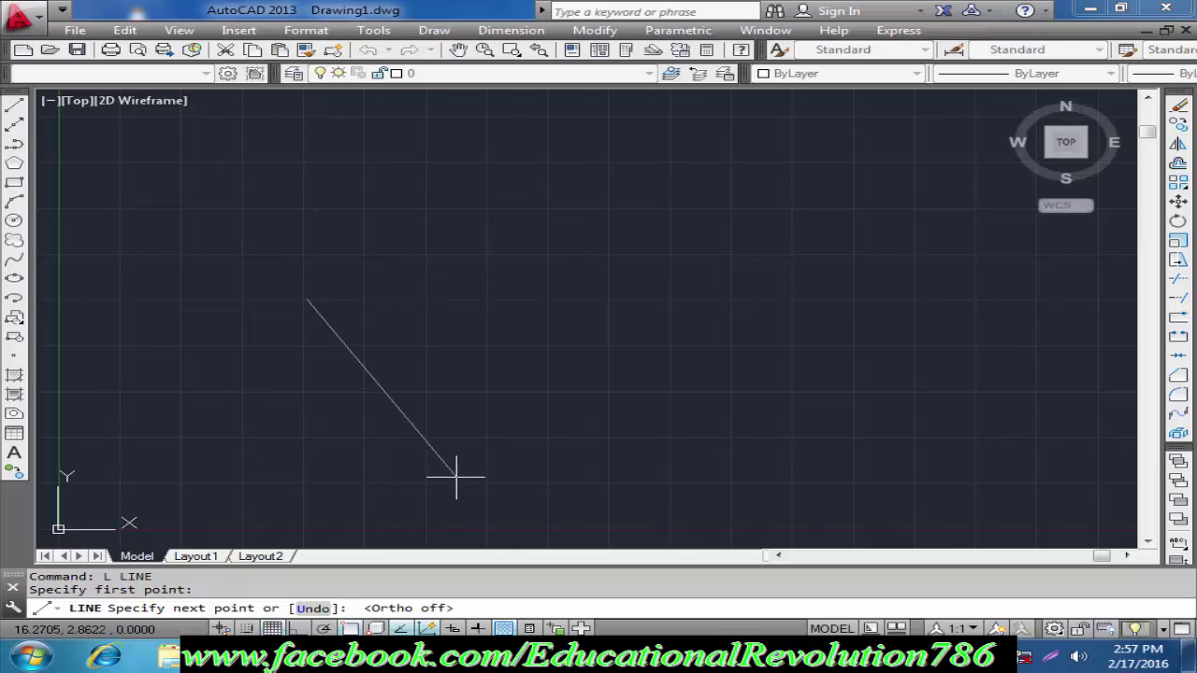
key("F8")
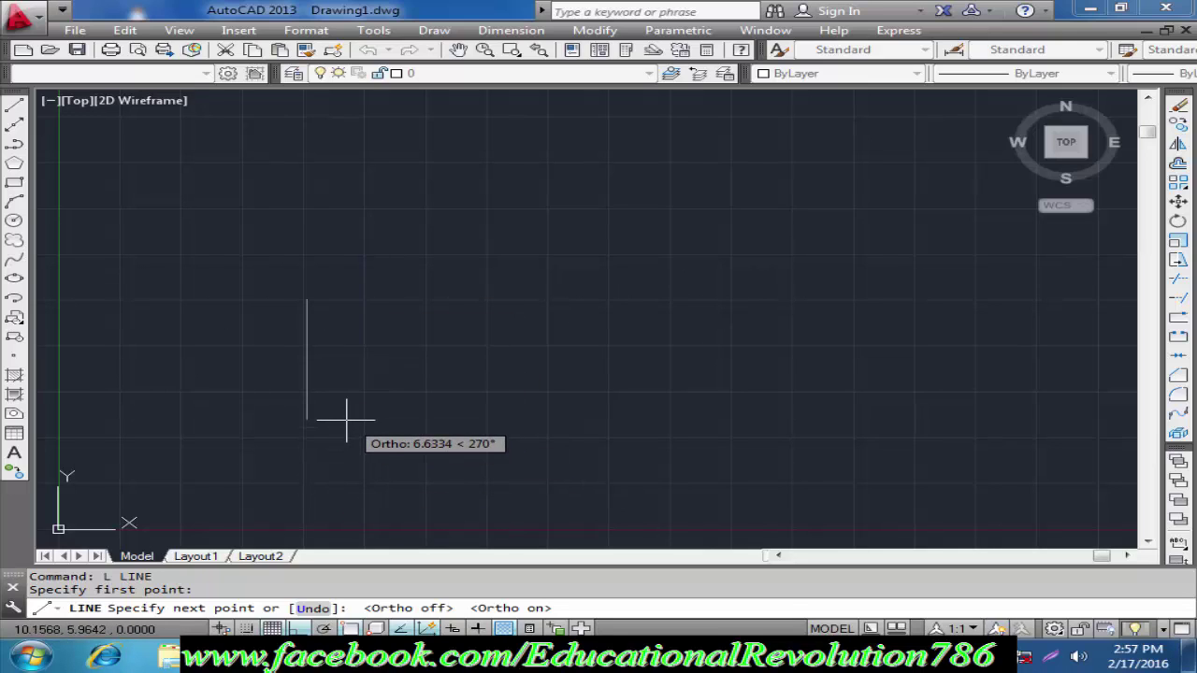
key("F8")
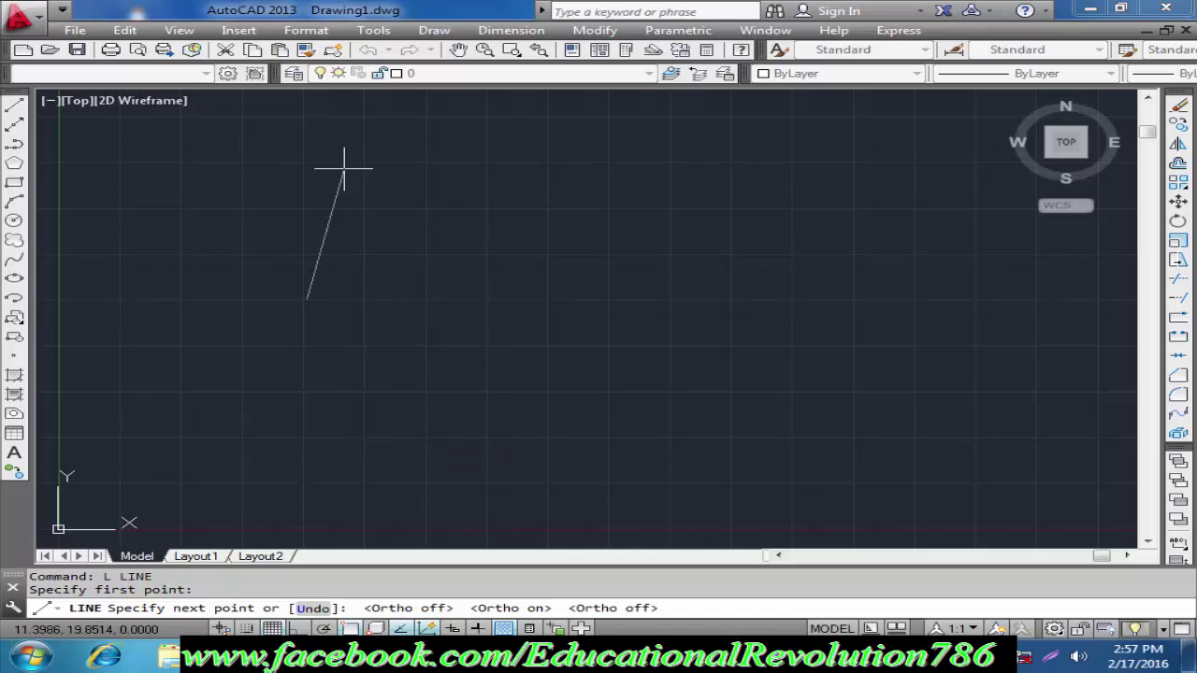
left_click(629, 247)
left_click(645, 391)
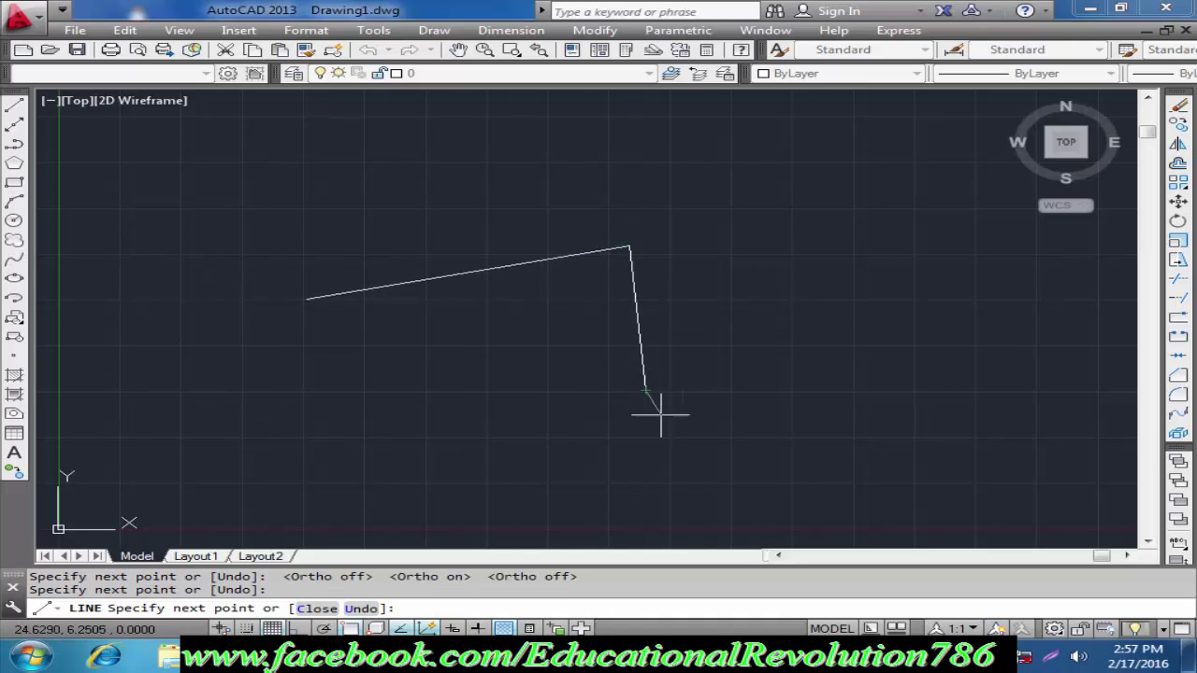
key("Escape")
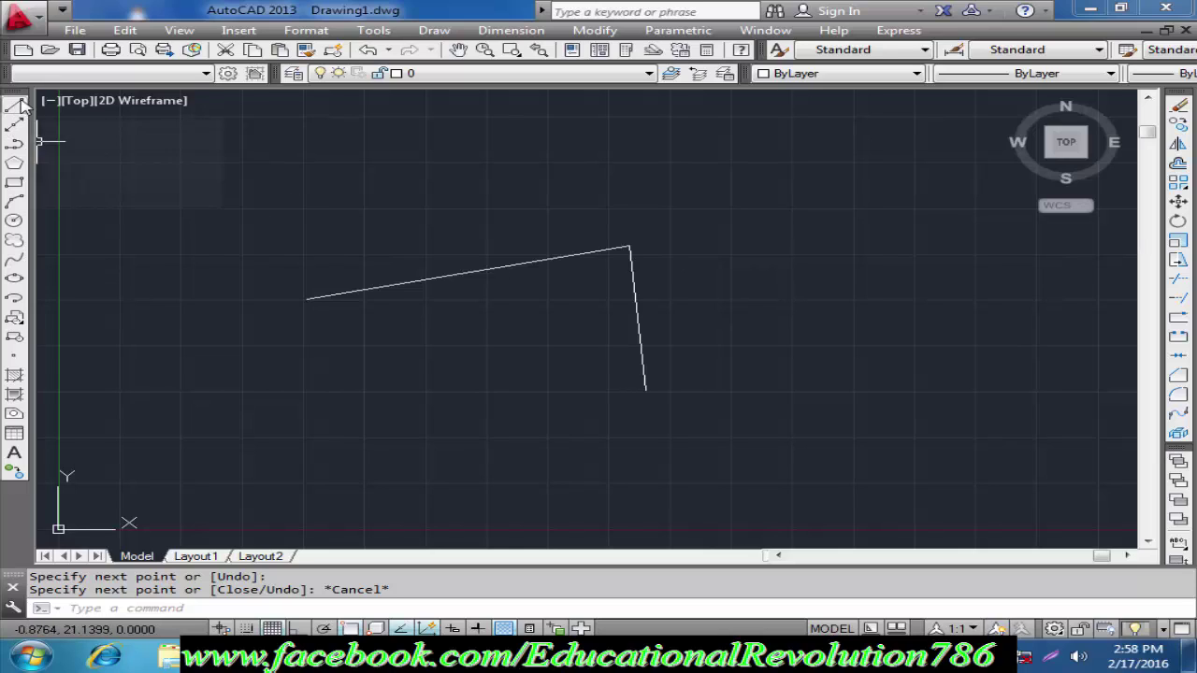
- Window-select both angled lines and delete them
left_click(434, 30)
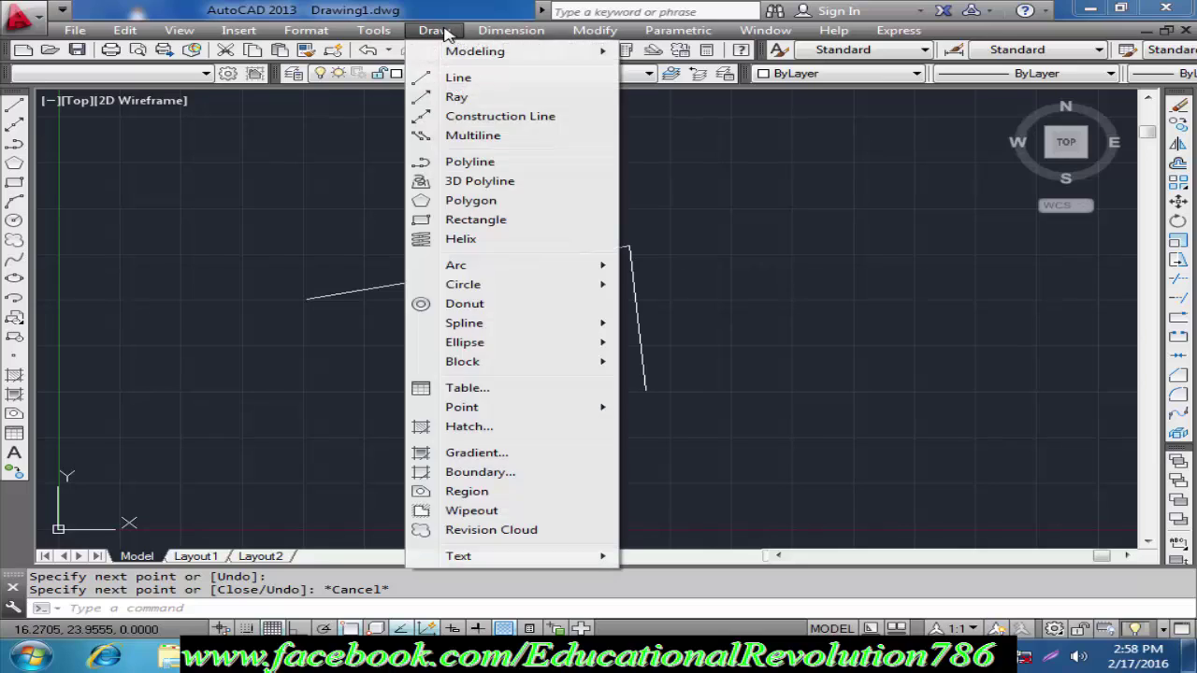
left_click(337, 129)
left_click(190, 243)
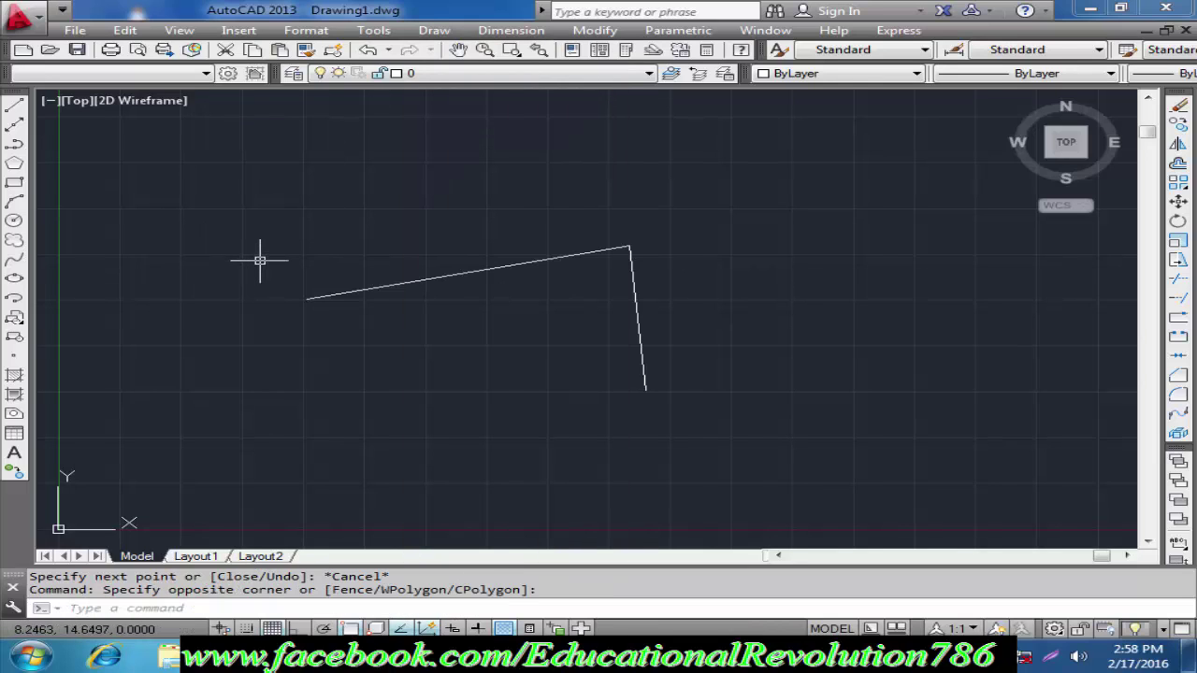
left_click(232, 240)
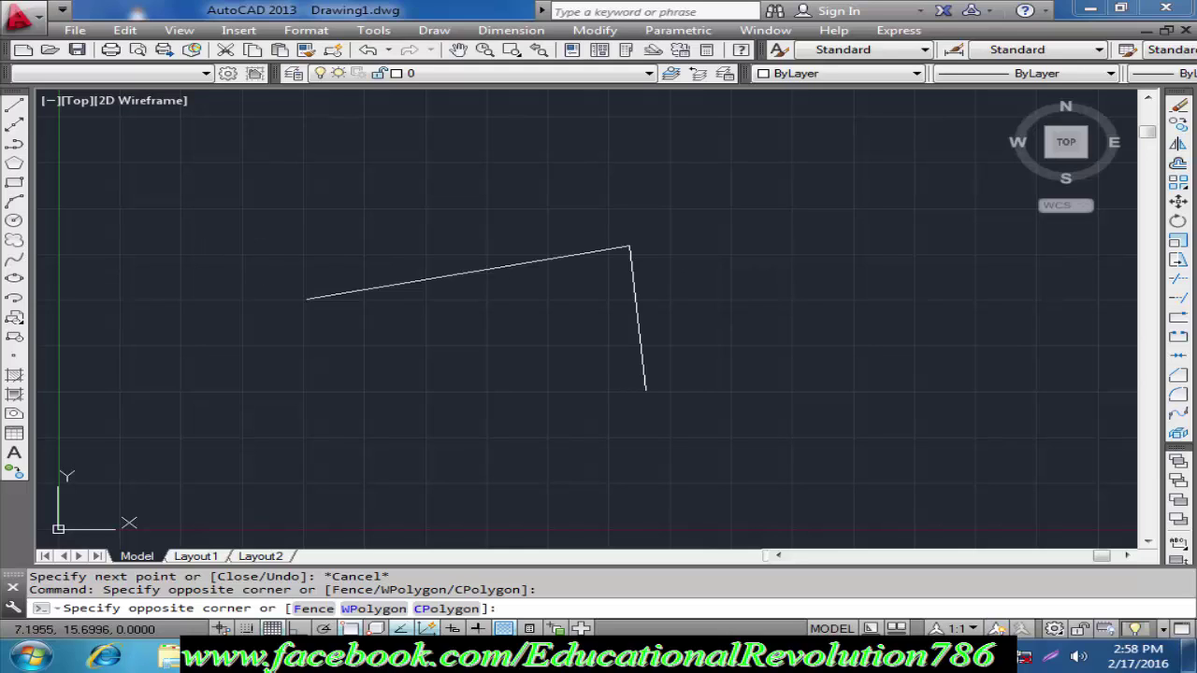
left_click(810, 403)
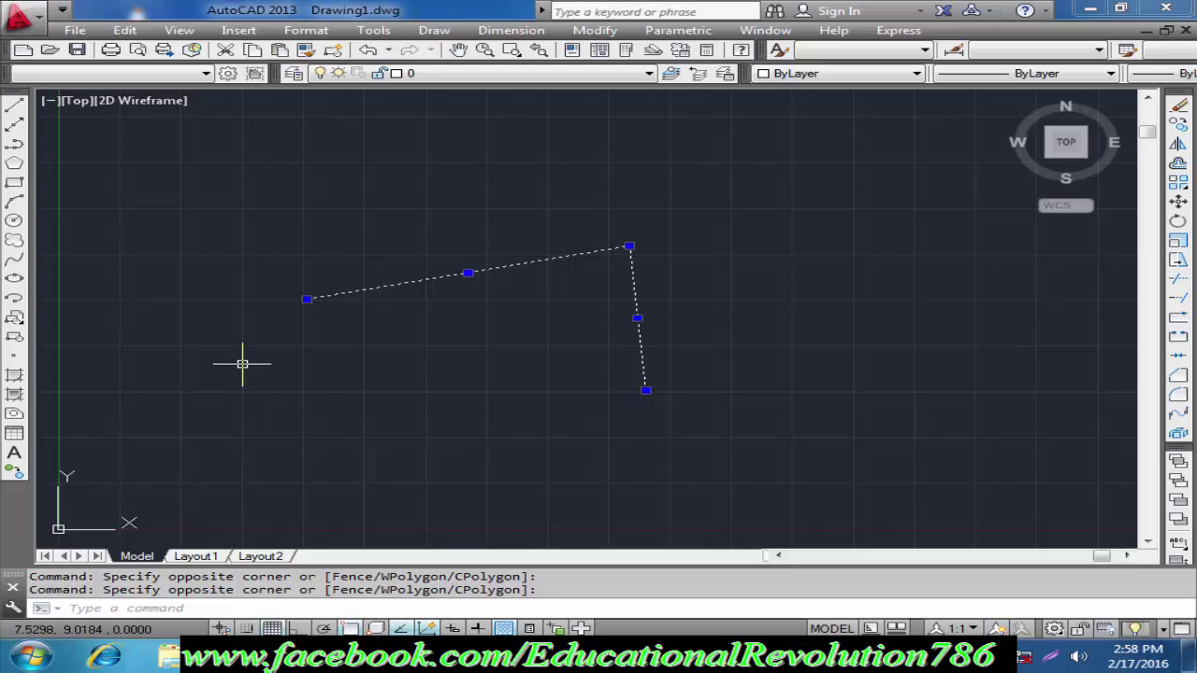
key("Delete")
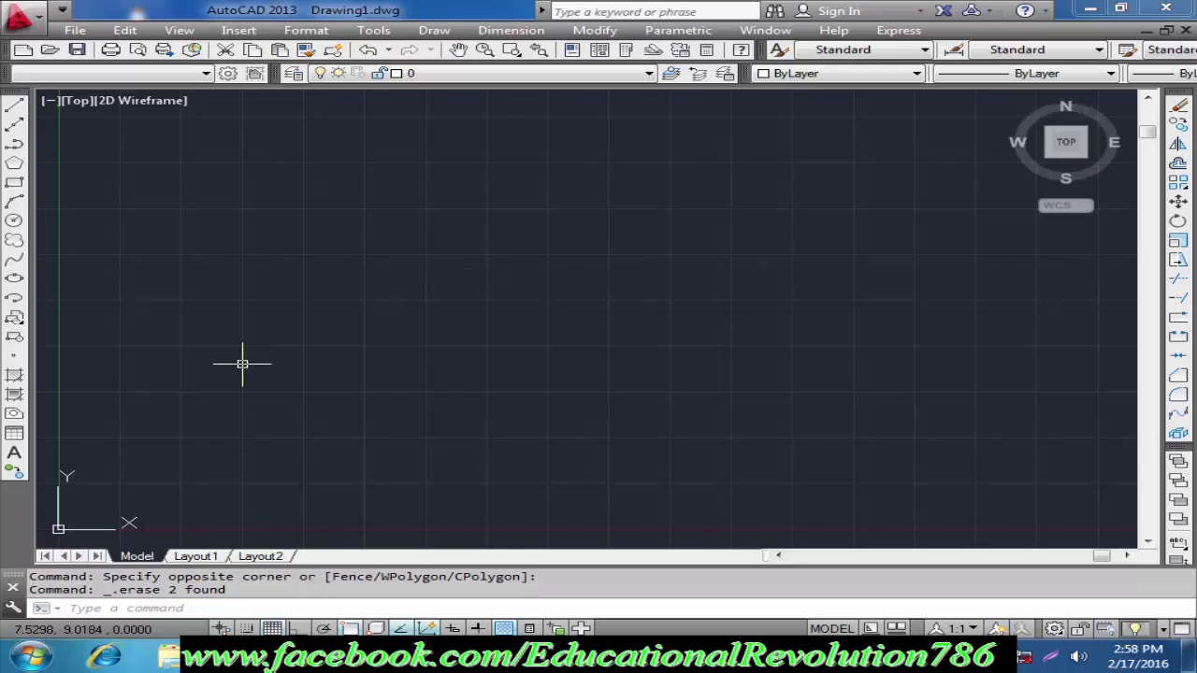